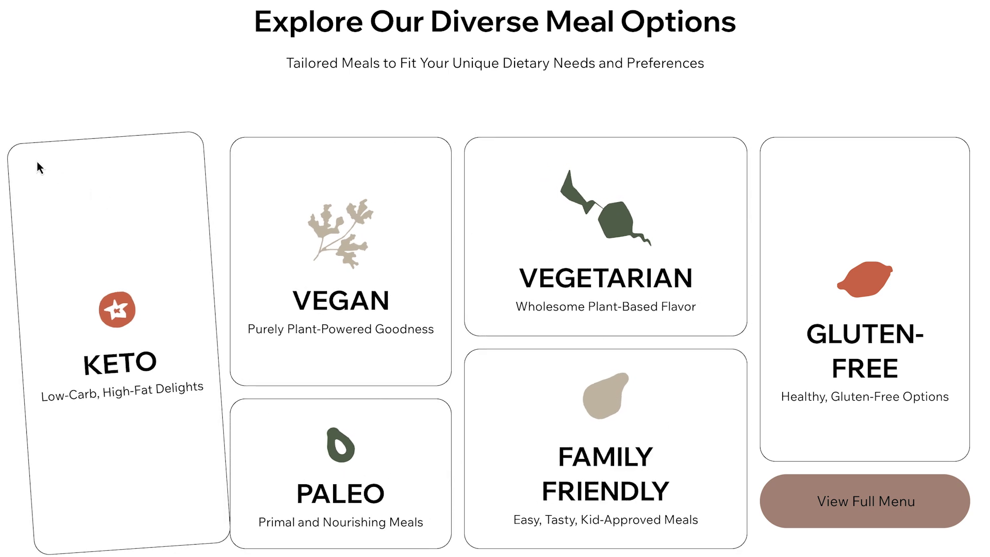
Narrow the page to a mobile width and scroll through the meal cards stacked in one column
drag(5, 126, 683, 248)
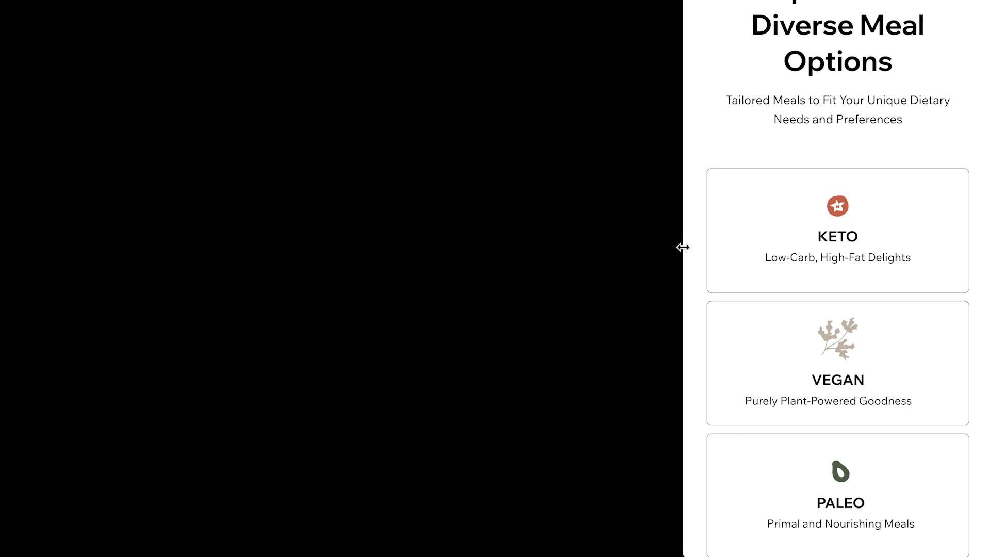
scroll(884, 234, down, 8)
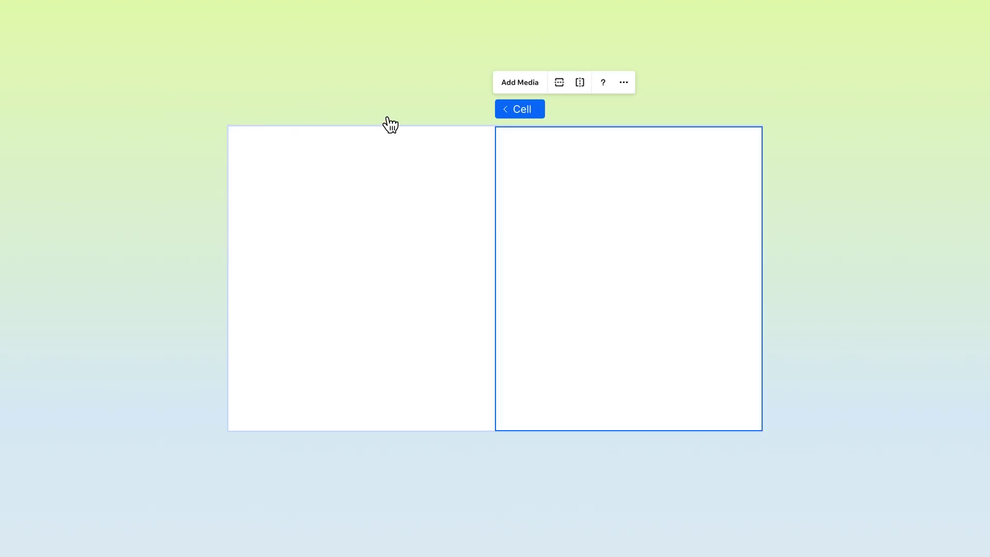
Use Split Horizontally on the right cell to divide it into top and bottom rows
click(559, 83)
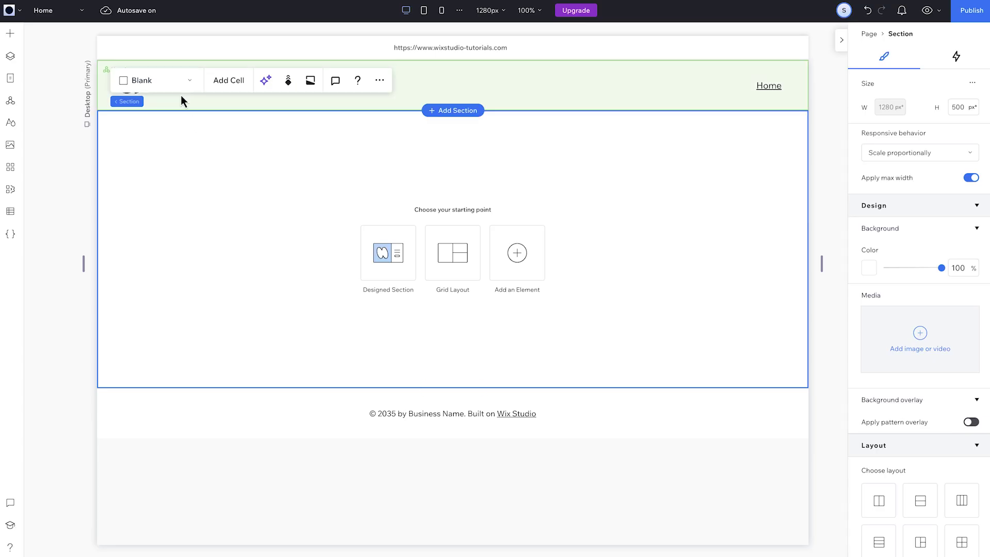
Add a two-column Section Grid, split its left cell horizontally, and lower the divider
click(177, 88)
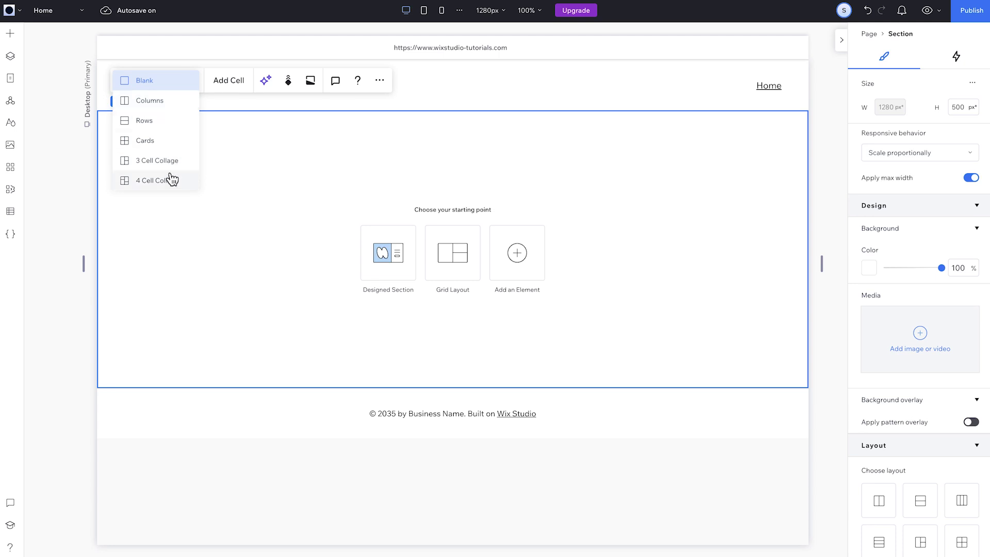
click(446, 257)
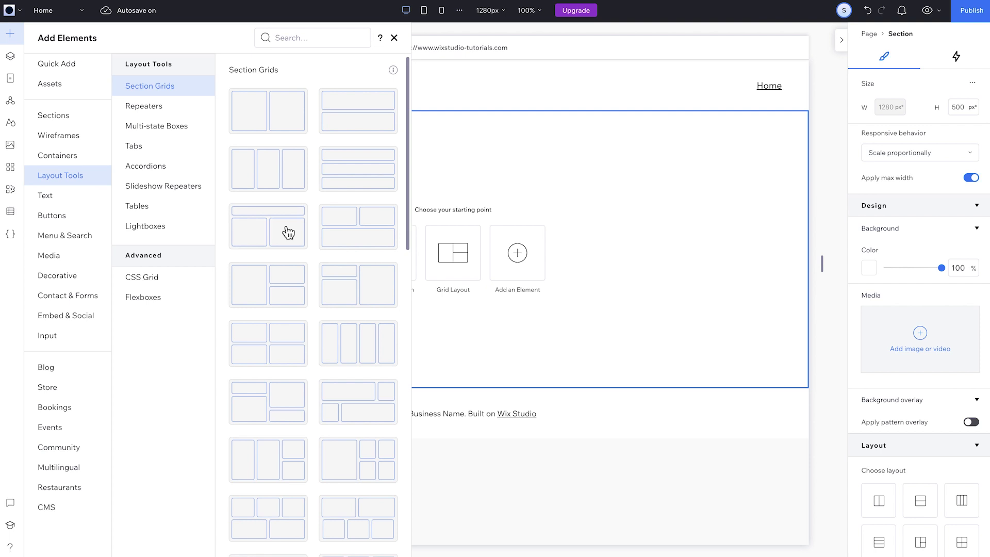
click(281, 130)
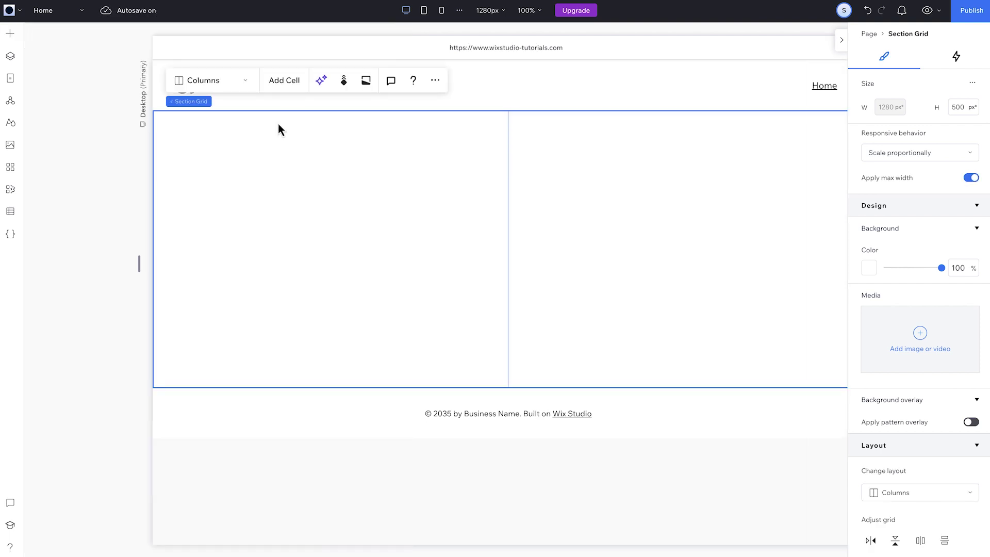
click(278, 129)
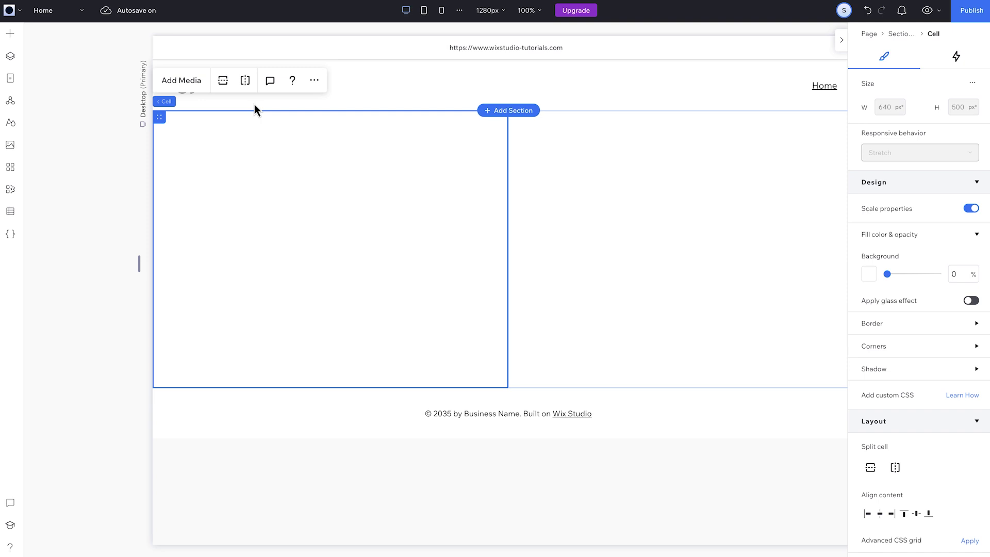
click(226, 85)
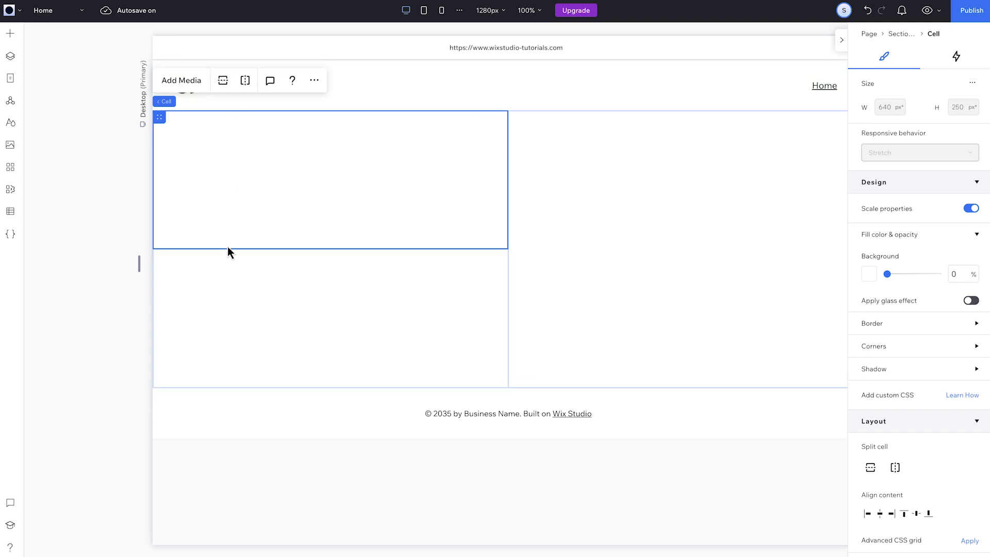
drag(227, 248, 238, 277)
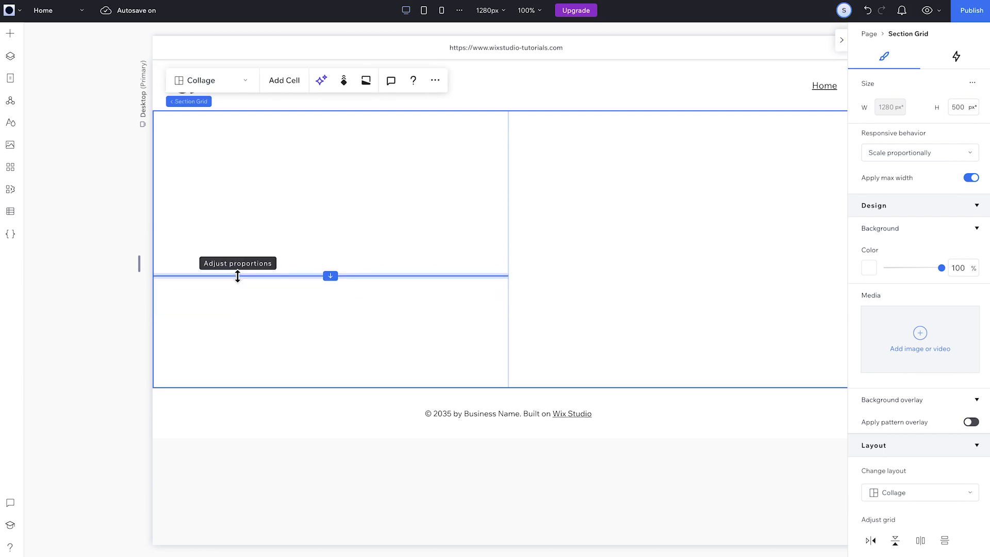
Size Column 1 to 40%, Row 1 to 320 px and Row 2 to 450 px
scroll(889, 389, down, 2)
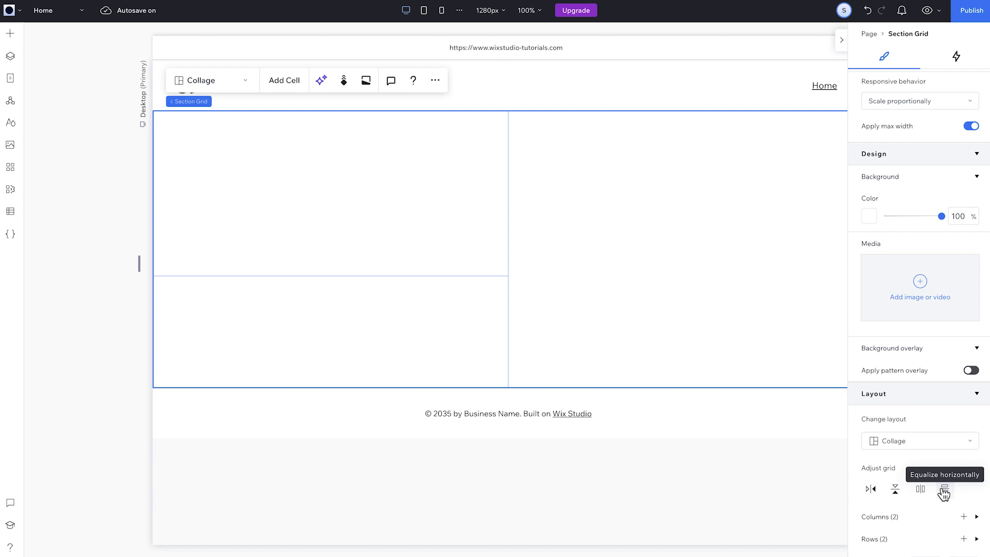
scroll(942, 492, down, 2)
click(917, 433)
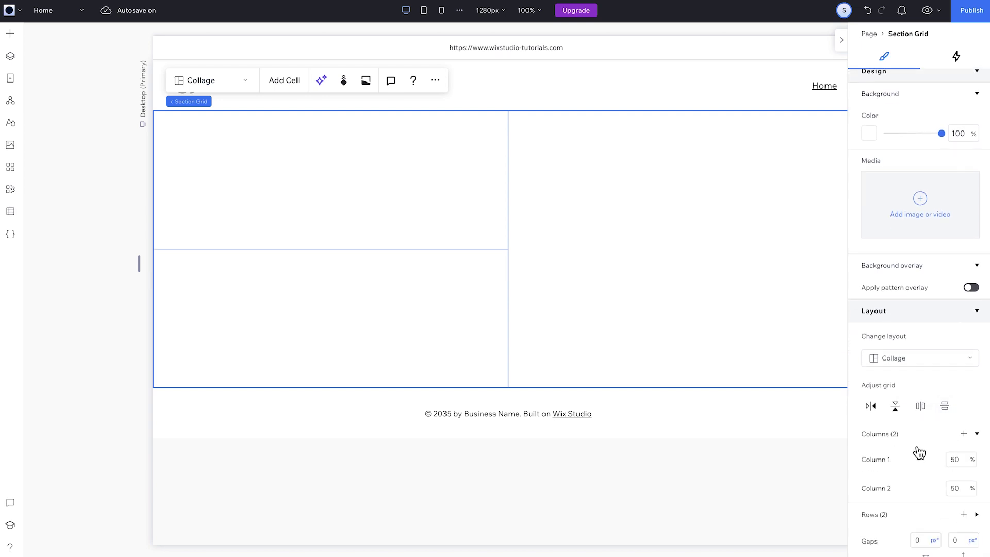
scroll(918, 483, down, 2)
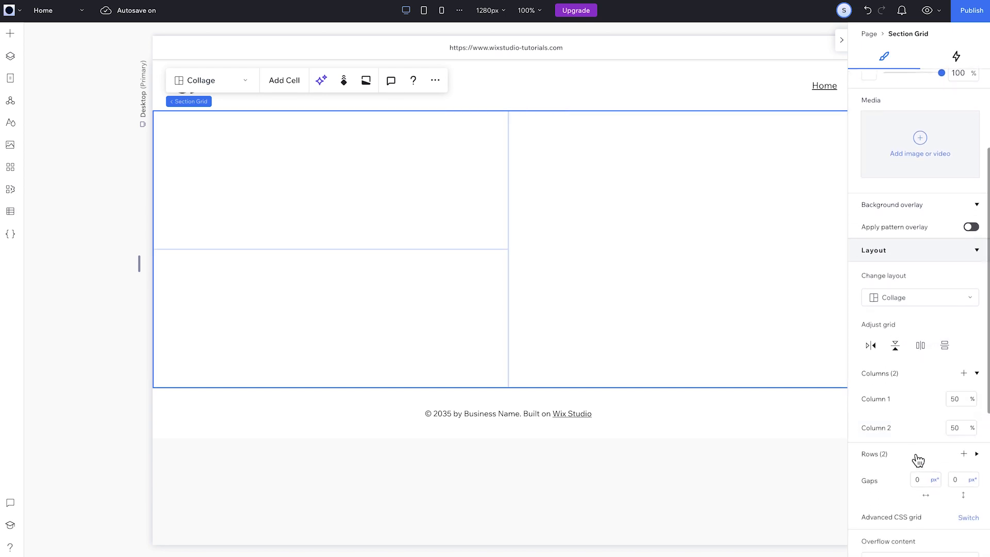
click(918, 455)
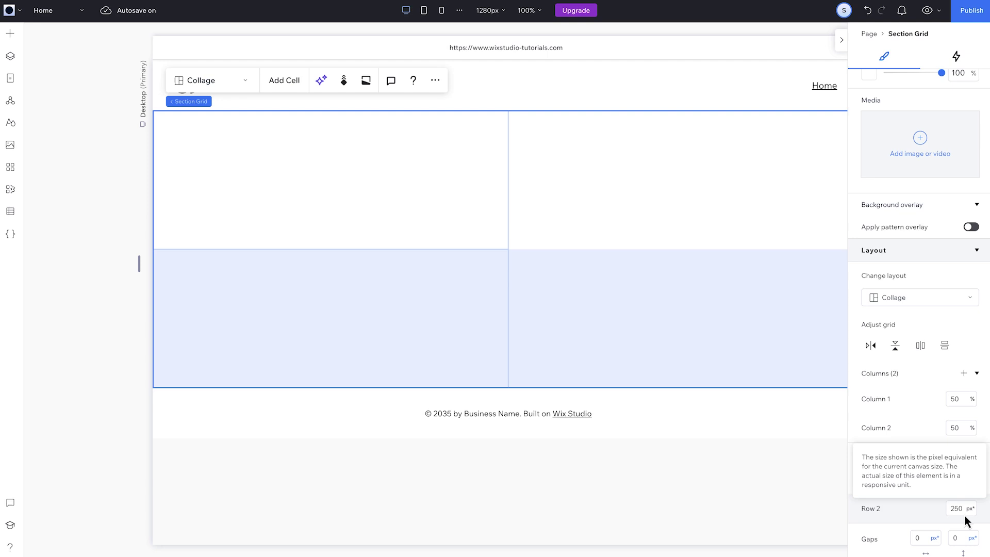
key(Return)
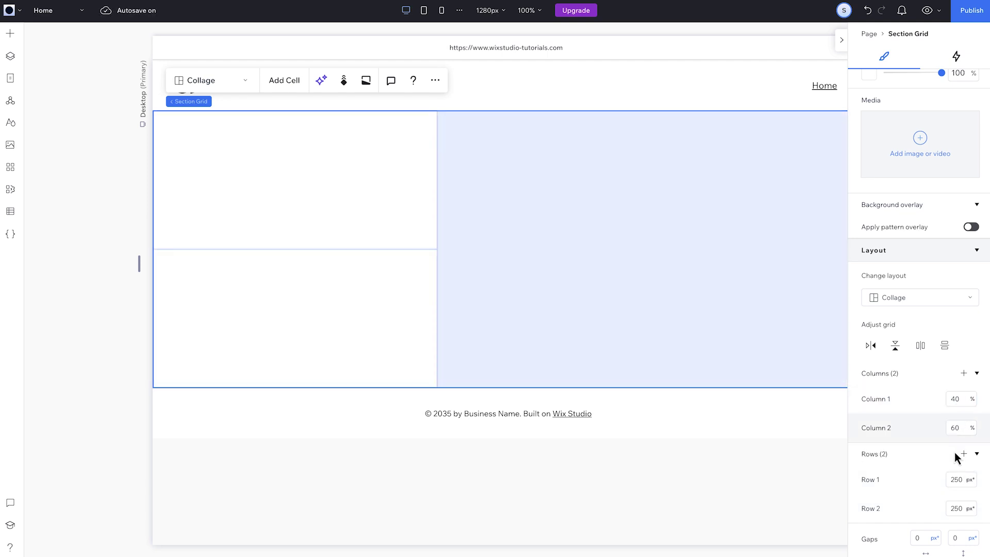
click(960, 480)
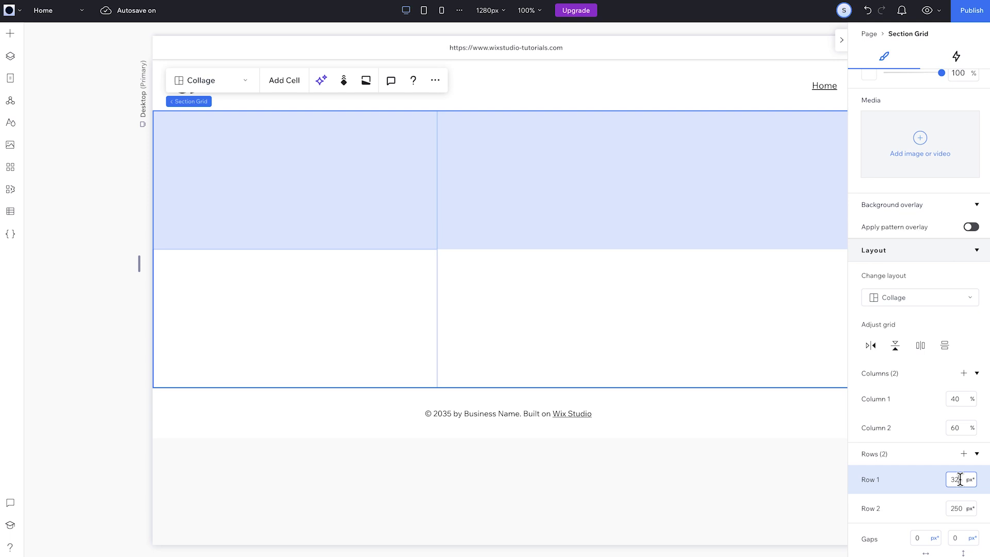
text(320)
key(Return)
click(959, 508)
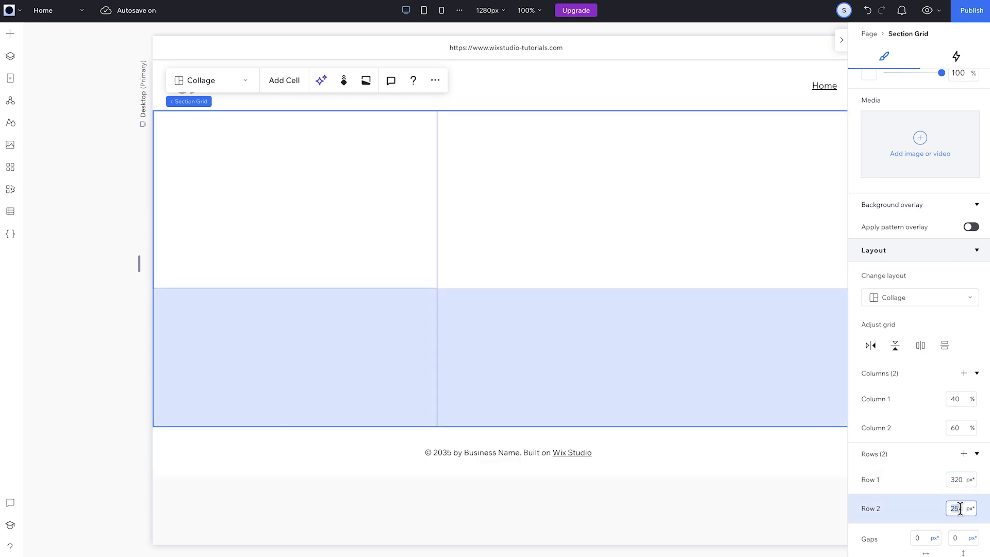
text(450)
key(Return)
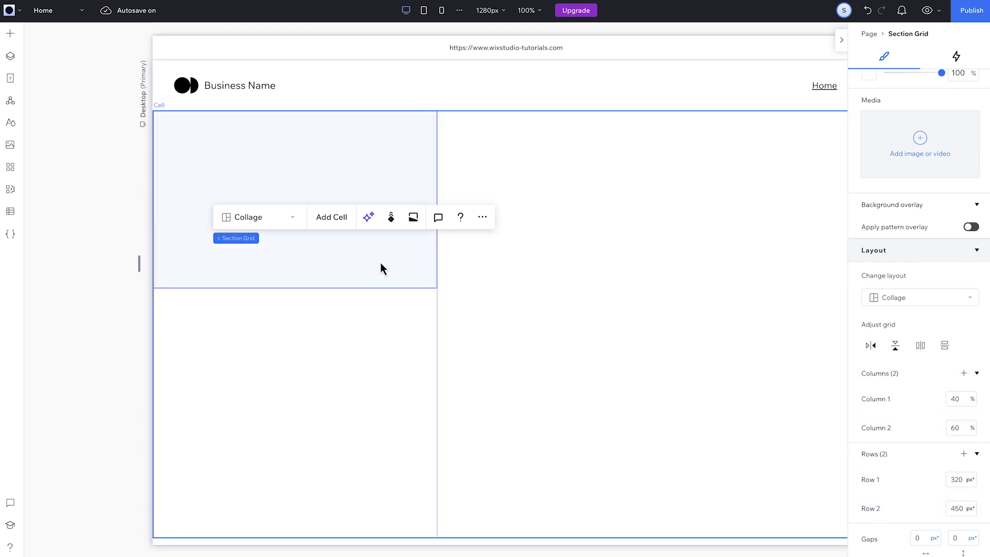
Fill the top-left cell yellow, the right cell light blue and the bottom-left cell a pale tint
click(381, 263)
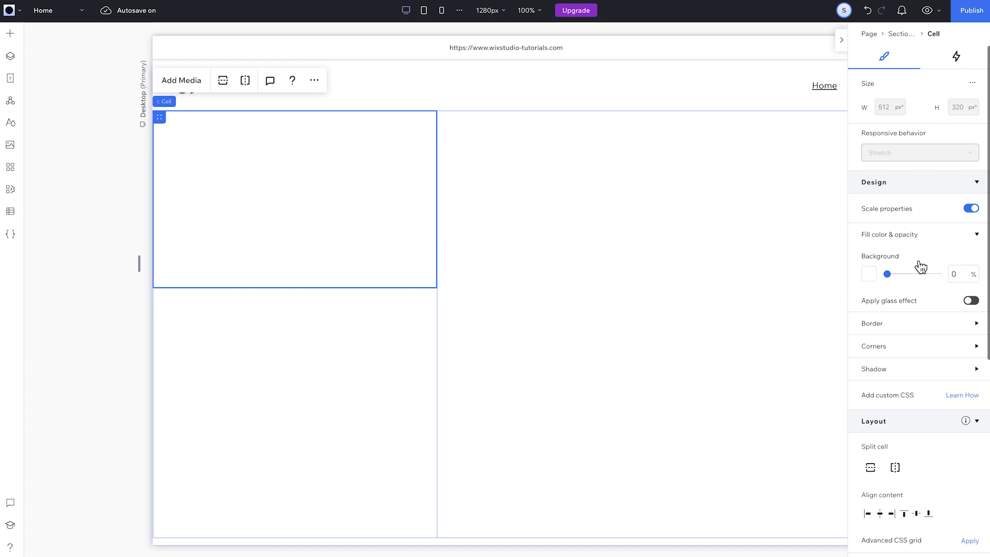
click(871, 276)
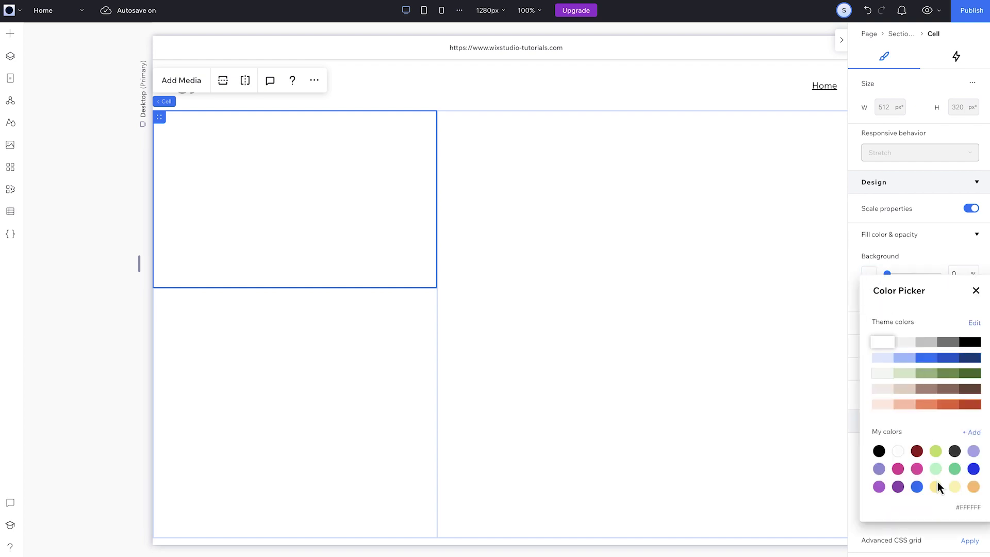
click(935, 486)
click(667, 394)
click(867, 276)
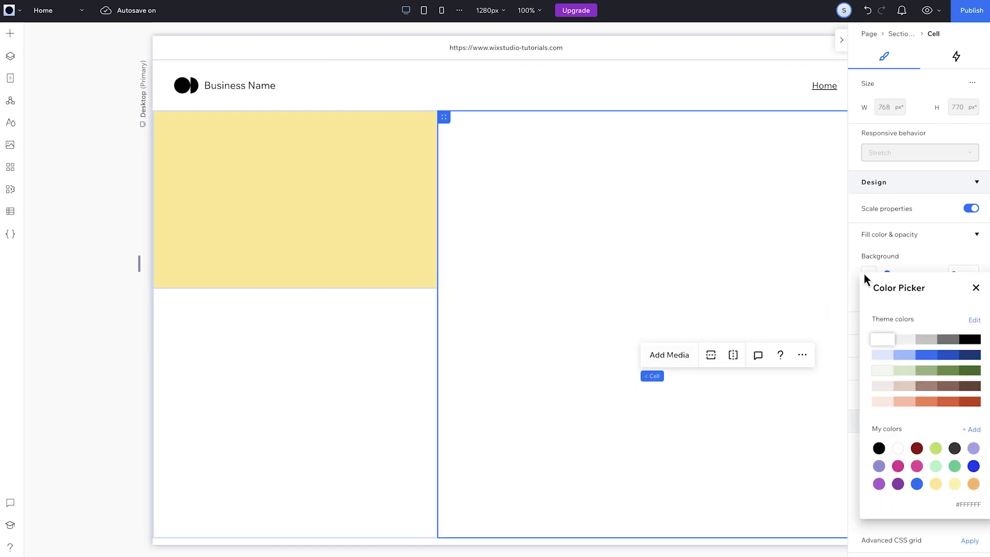
click(887, 355)
click(213, 376)
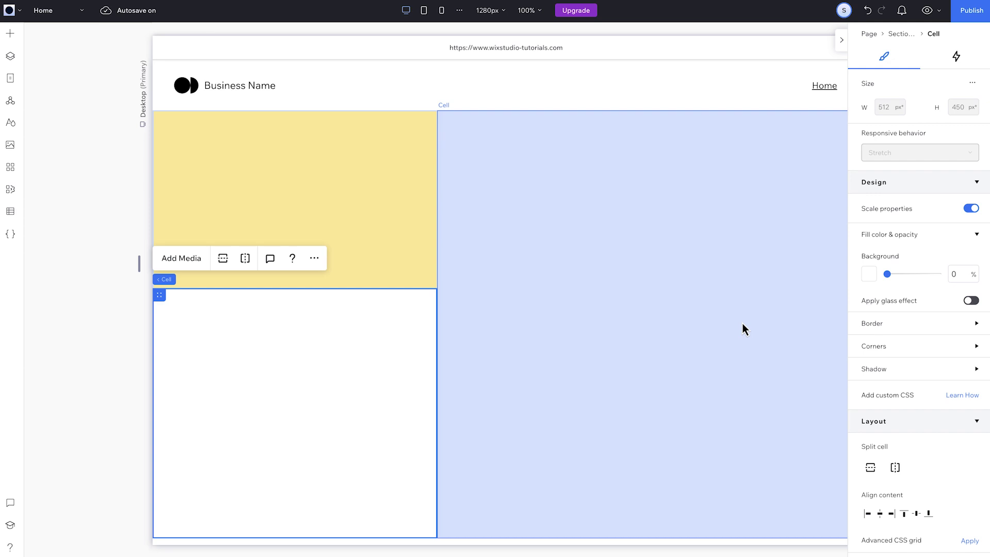
click(874, 277)
click(883, 374)
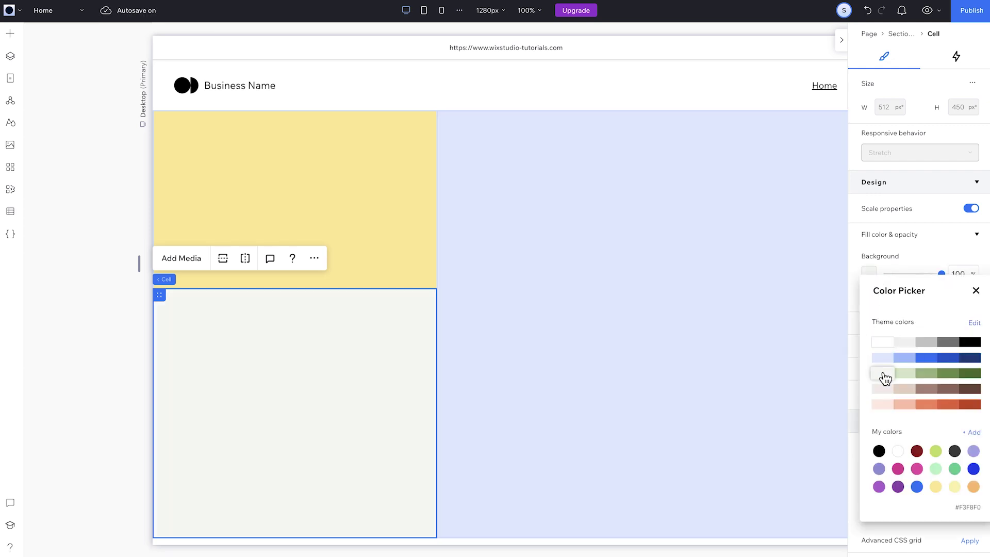
Select all three cells and give them a 20 px corner radius
shift+click(550, 327)
shift+click(373, 236)
click(877, 192)
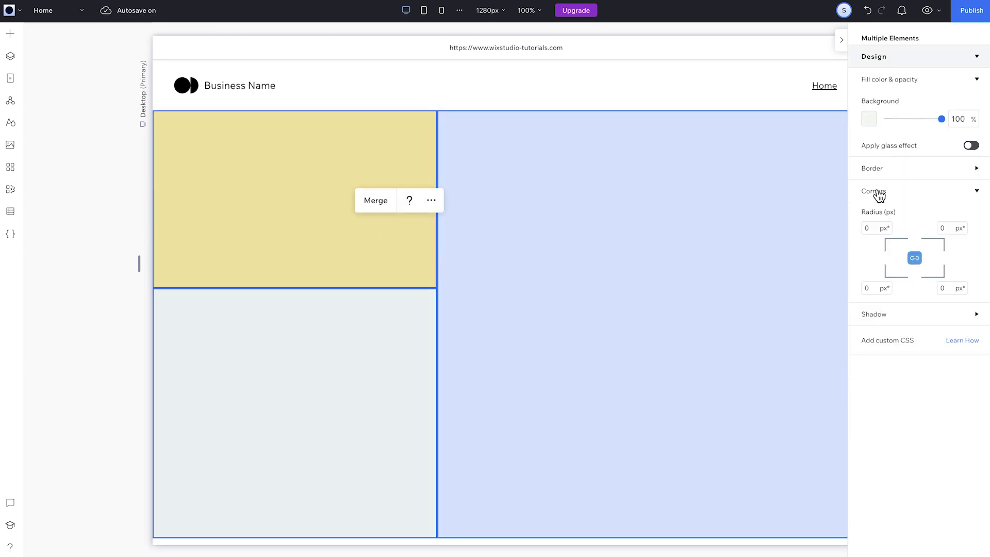
click(876, 229)
text(20)
key(Return)
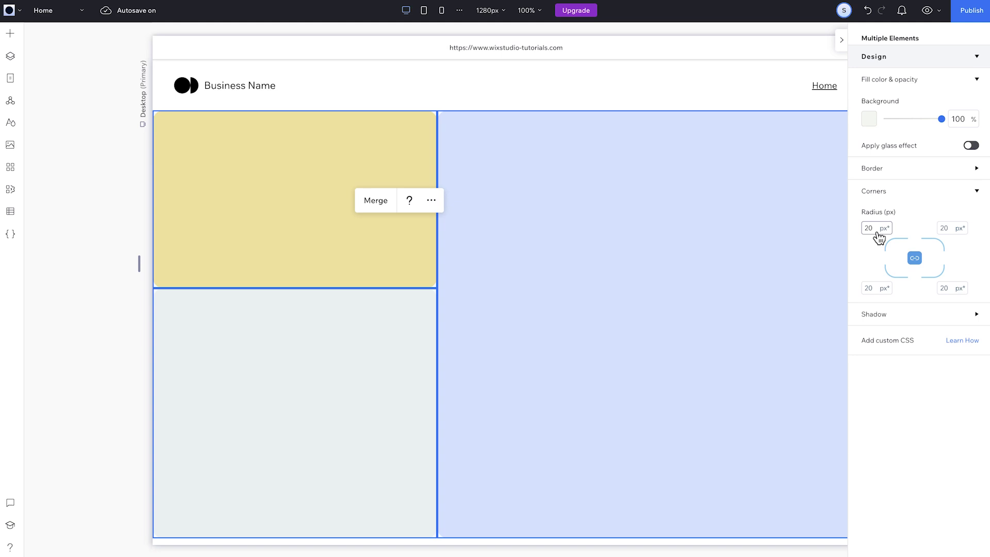
Add a title, a widened paragraph and a button into the yellow cell
click(95, 168)
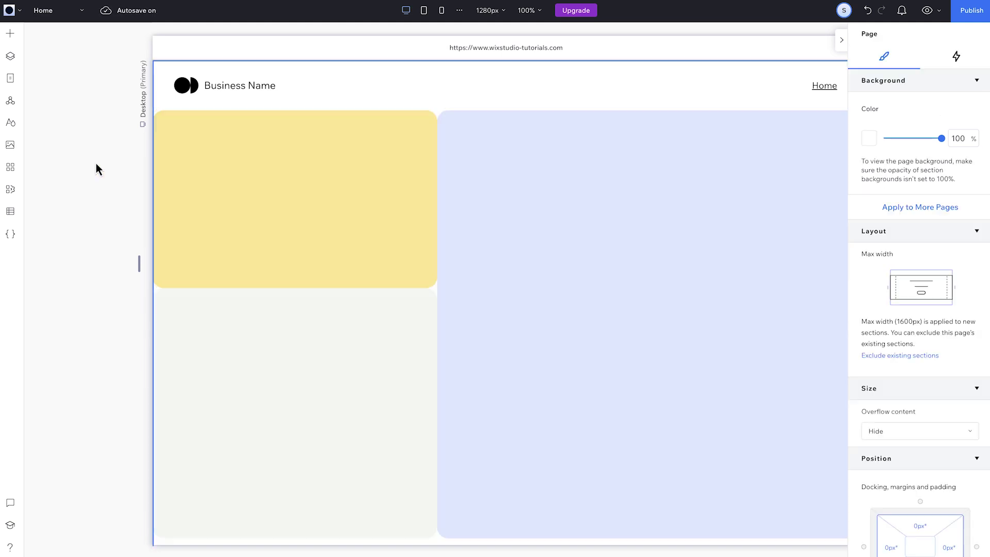
click(12, 37)
click(54, 64)
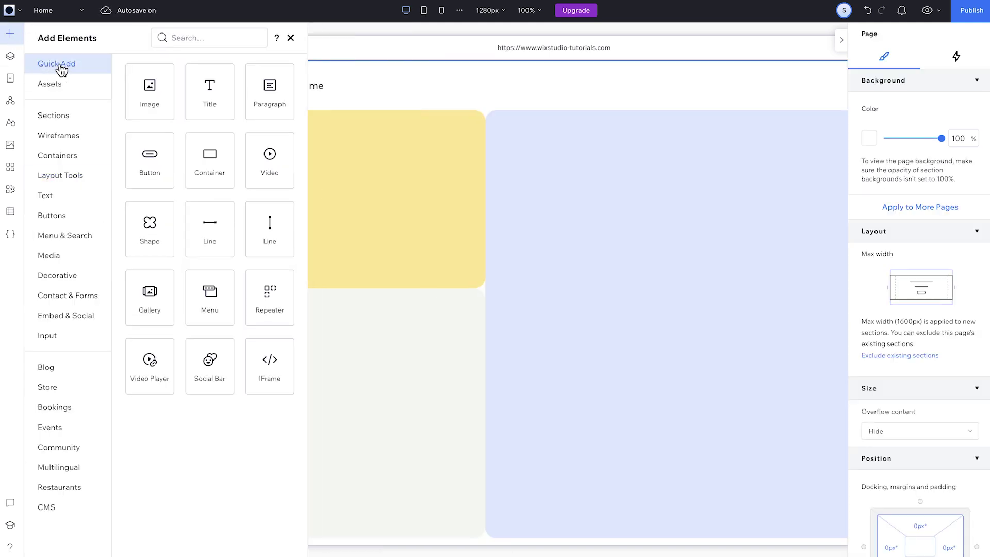
drag(207, 91, 297, 162)
click(10, 34)
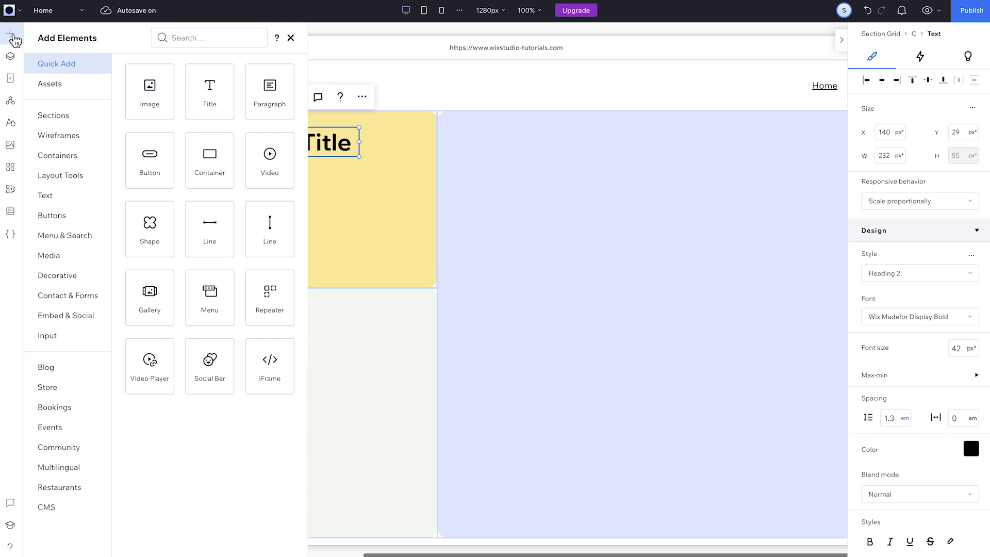
drag(251, 98, 296, 194)
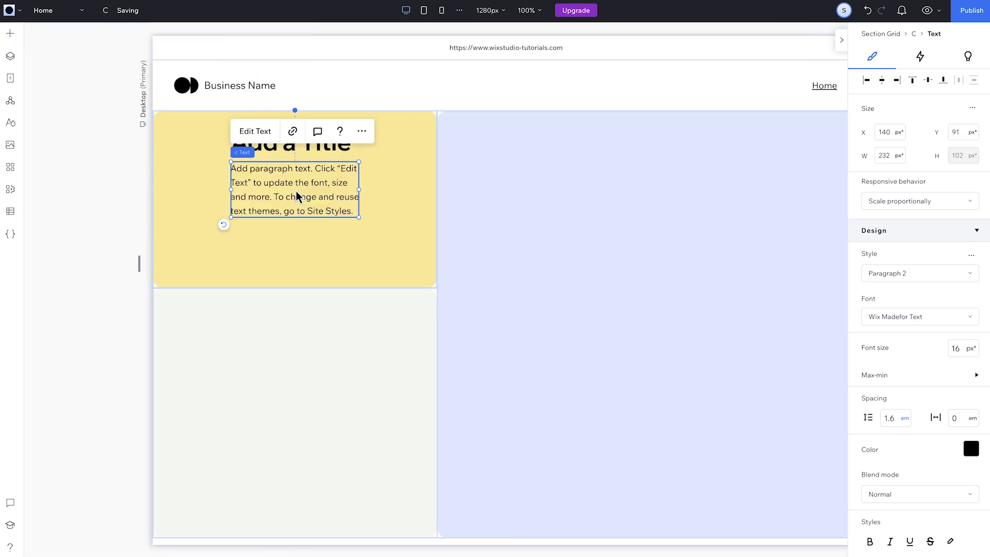
drag(358, 189, 415, 186)
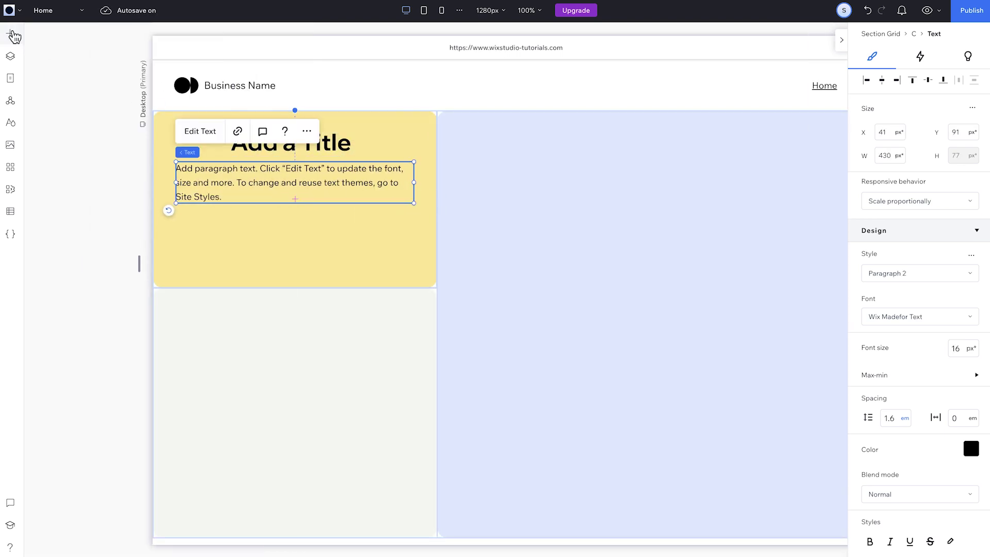
click(10, 34)
drag(170, 184, 296, 237)
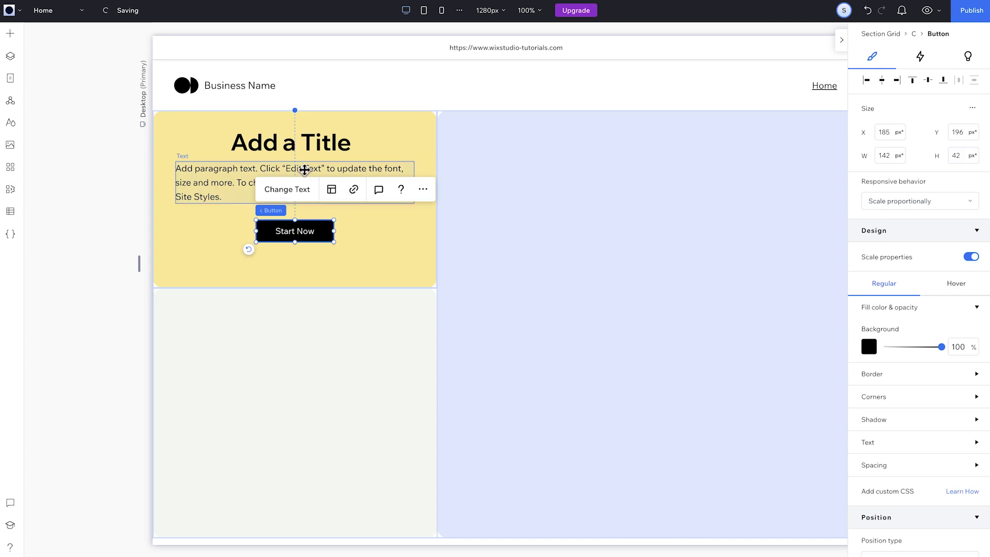
Stack the title, paragraph and button, widen their spacing, and centre them vertically and horizontally
shift+click(302, 173)
shift+click(302, 149)
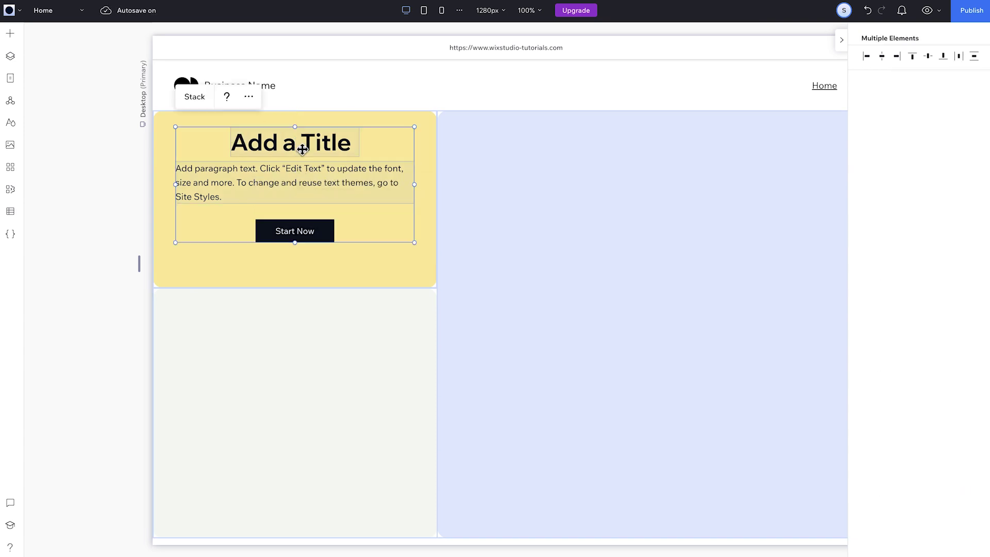
click(199, 99)
drag(294, 162, 294, 168)
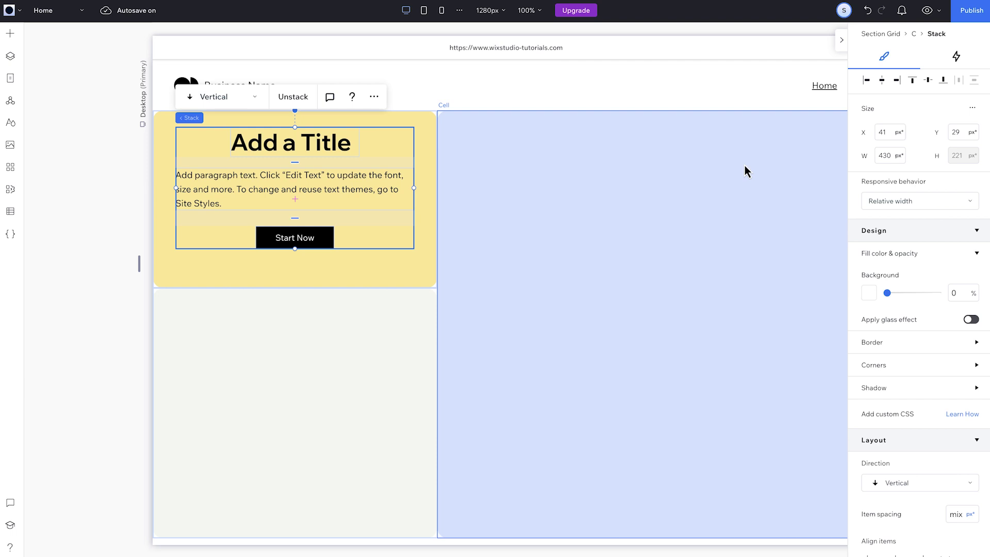
click(927, 81)
scroll(937, 347, down, 2)
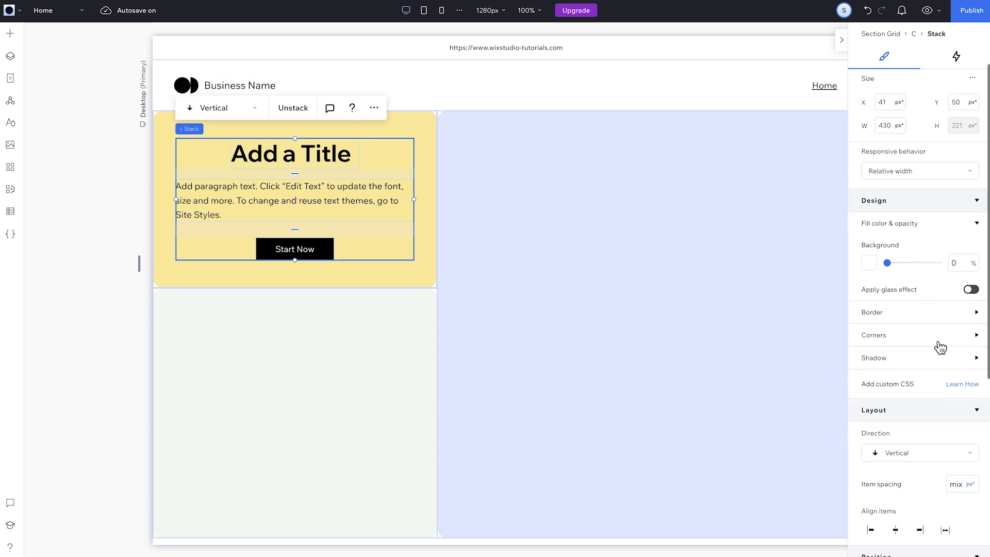
click(895, 506)
Add the laughing woman portrait to the right cell and the Kitu face wash bottle to the bottom-left cell
click(493, 242)
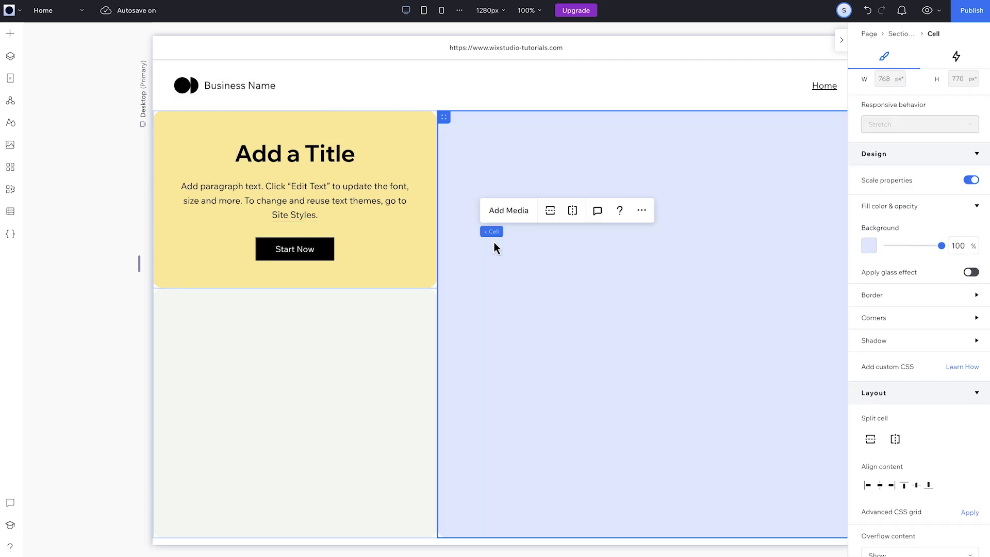
click(509, 210)
click(336, 195)
double_click(335, 195)
click(199, 356)
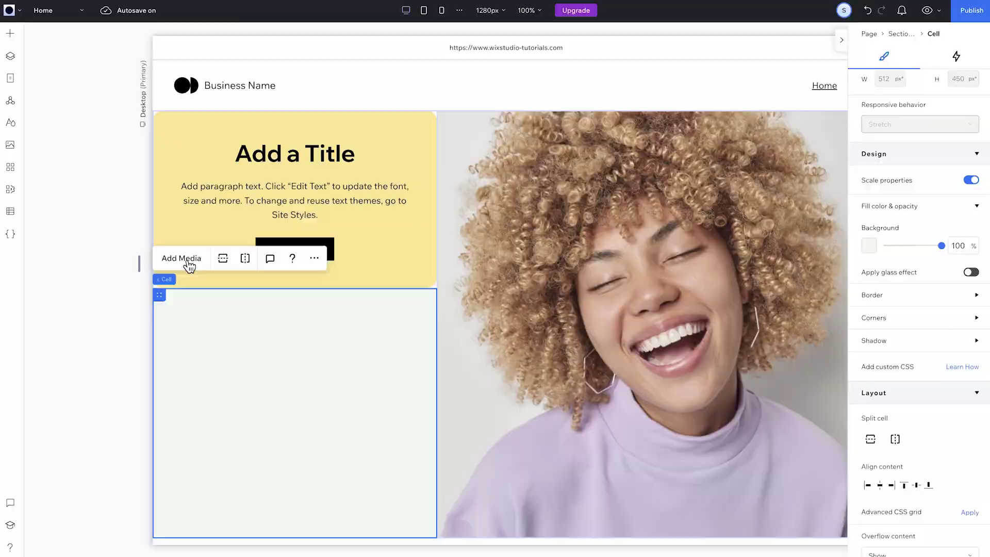
click(186, 262)
click(236, 216)
double_click(236, 215)
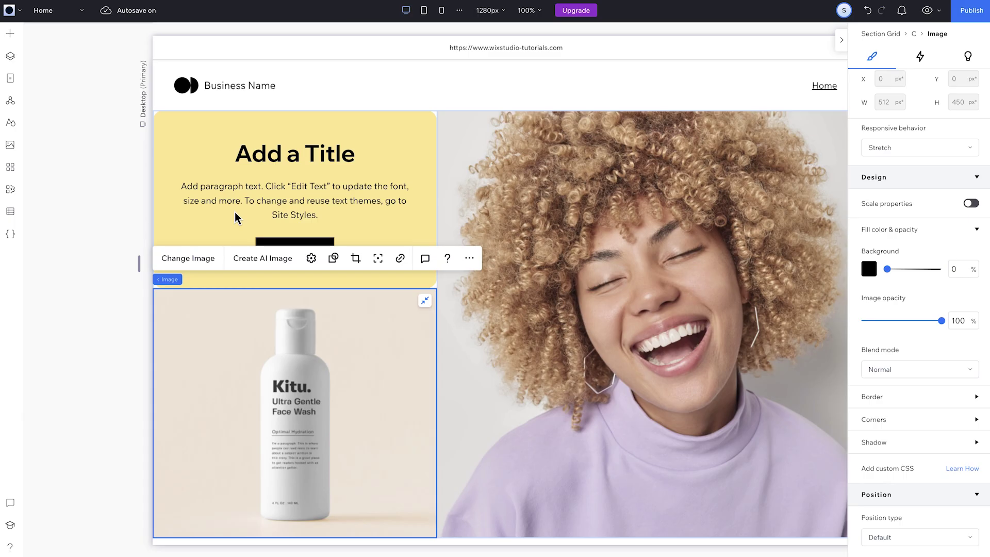
Select both images from the Layers panel and expand their corner settings
click(11, 56)
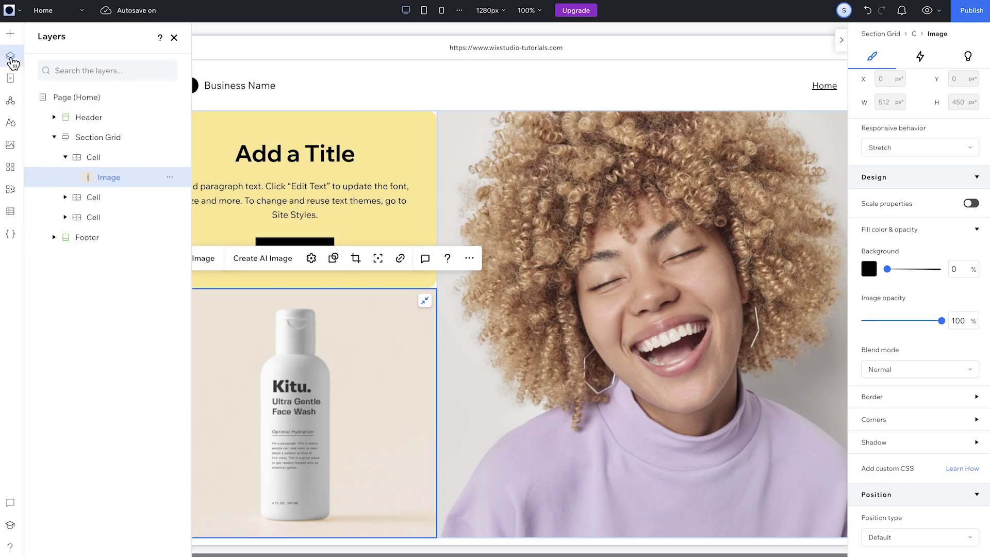
click(65, 197)
shift+click(103, 218)
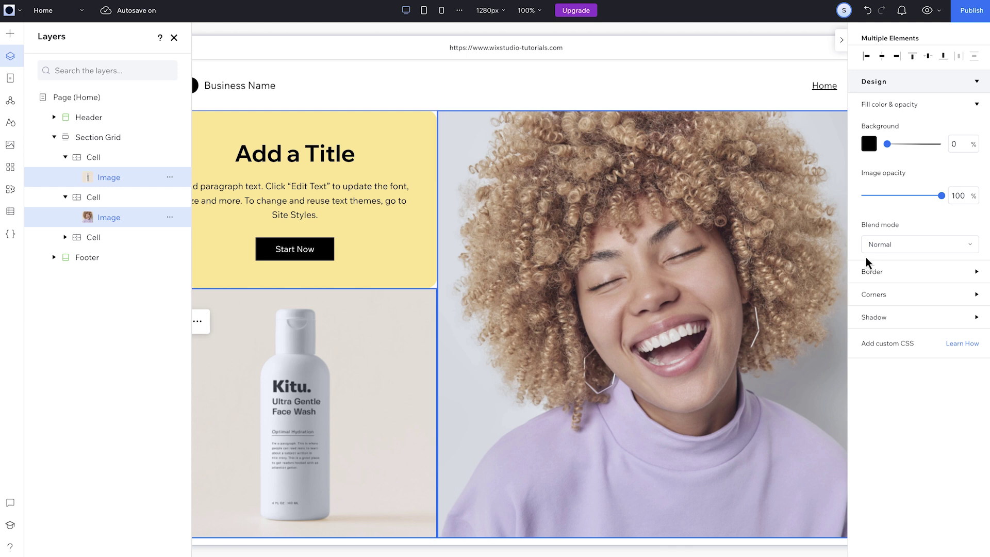
click(872, 295)
Round both images' corners to 20 px
key(Return)
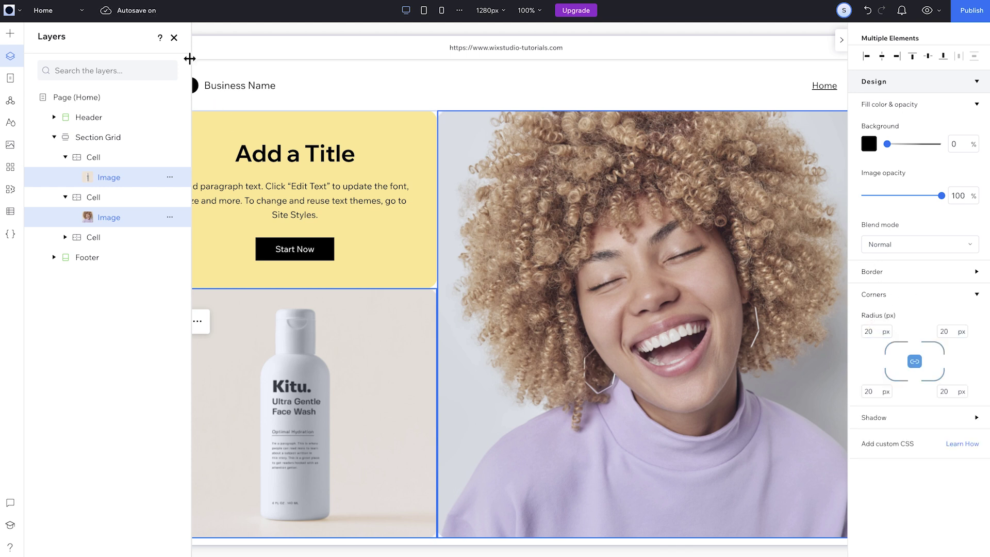
click(173, 37)
click(273, 158)
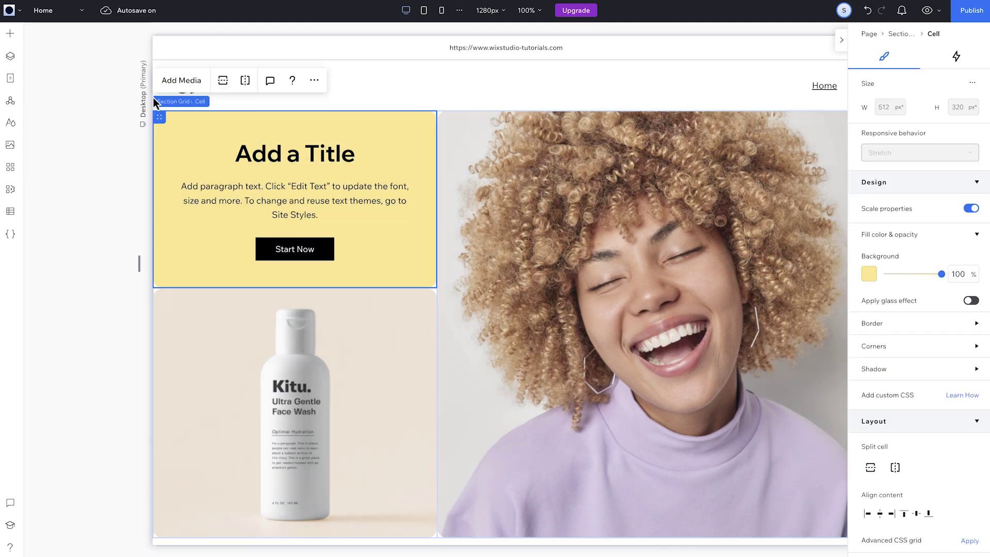
Set the Section Grid's horizontal and vertical gaps to 20 px
click(168, 102)
scroll(900, 277, down, 3)
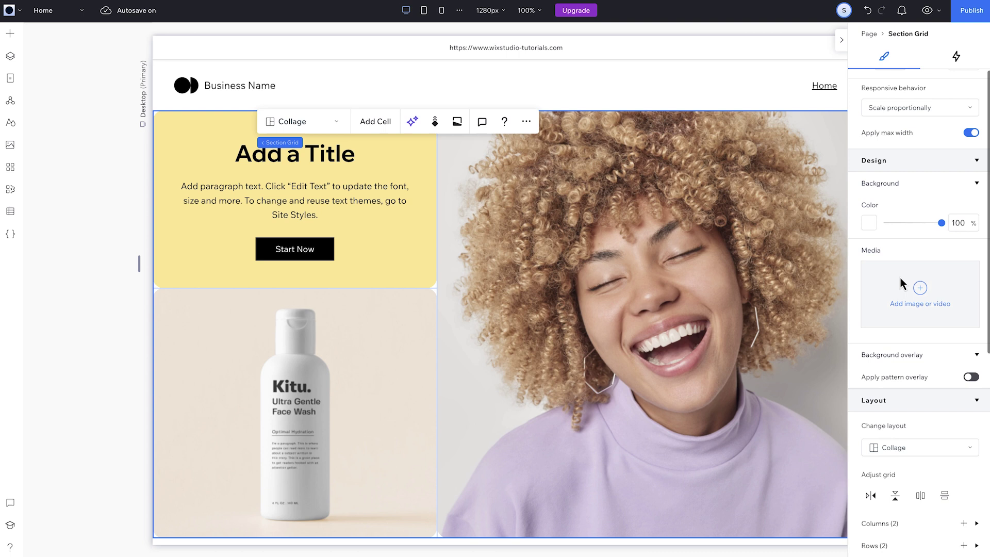
click(921, 510)
text(2)
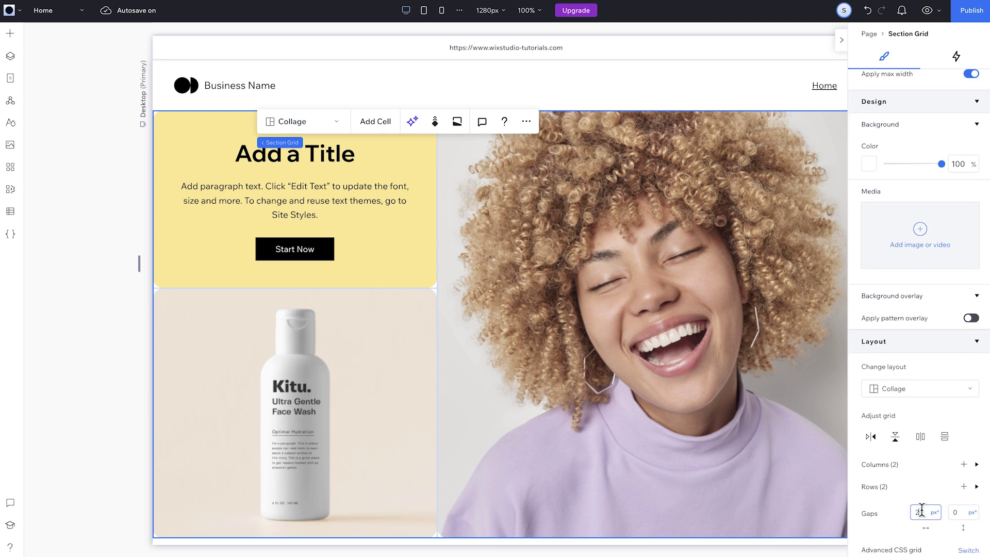
text(0)
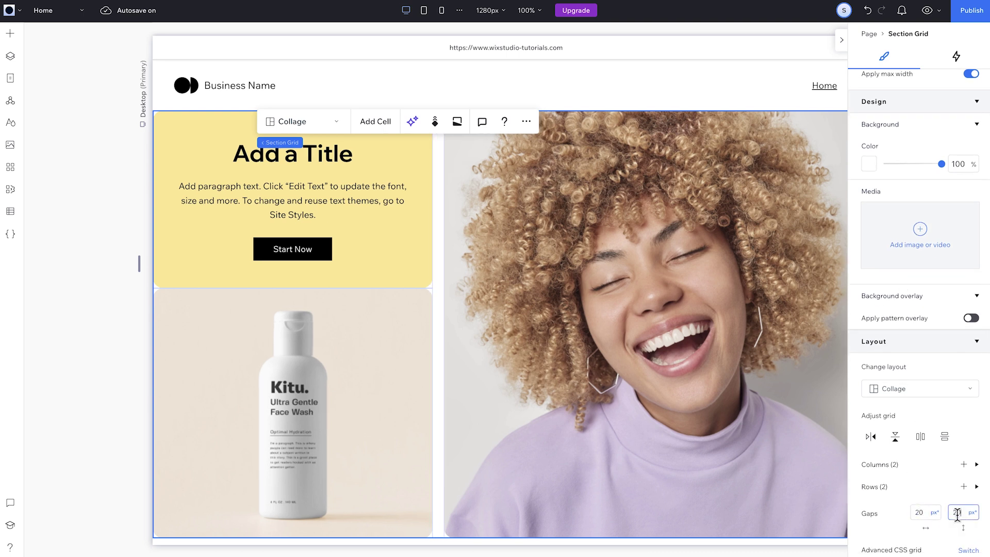
text(20)
Add 3% padding around the Section Grid
scroll(953, 535, down, 5)
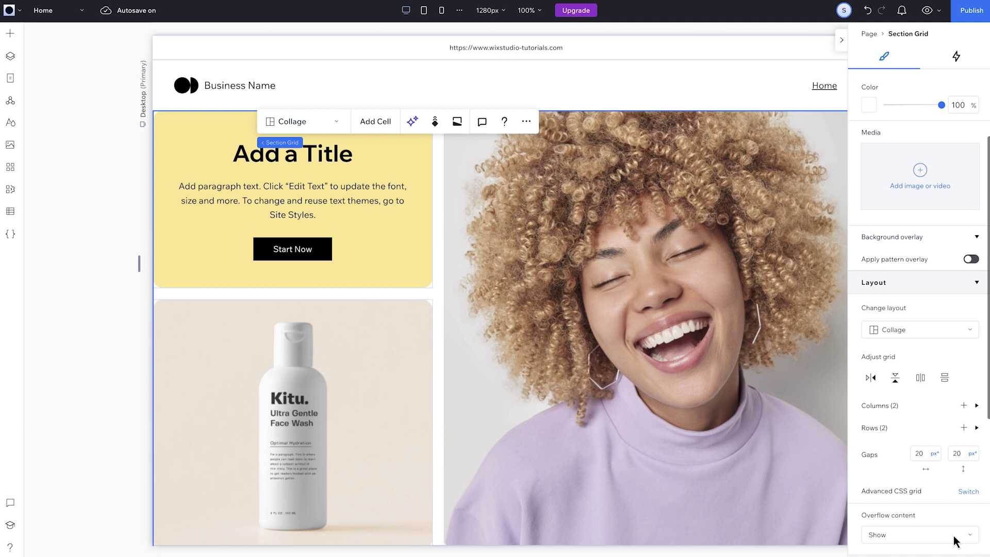
scroll(953, 535, down, 2)
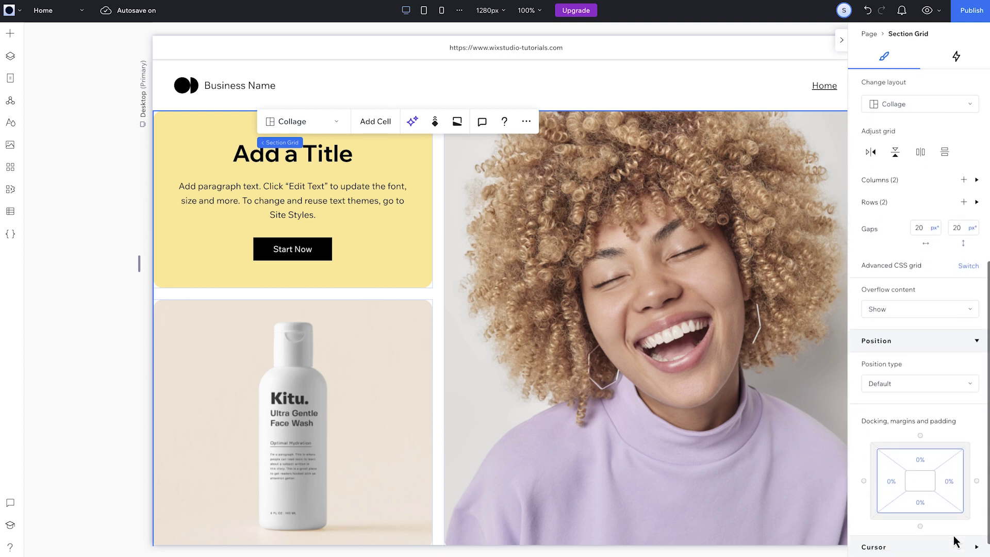
click(938, 466)
text(3)
key(Return)
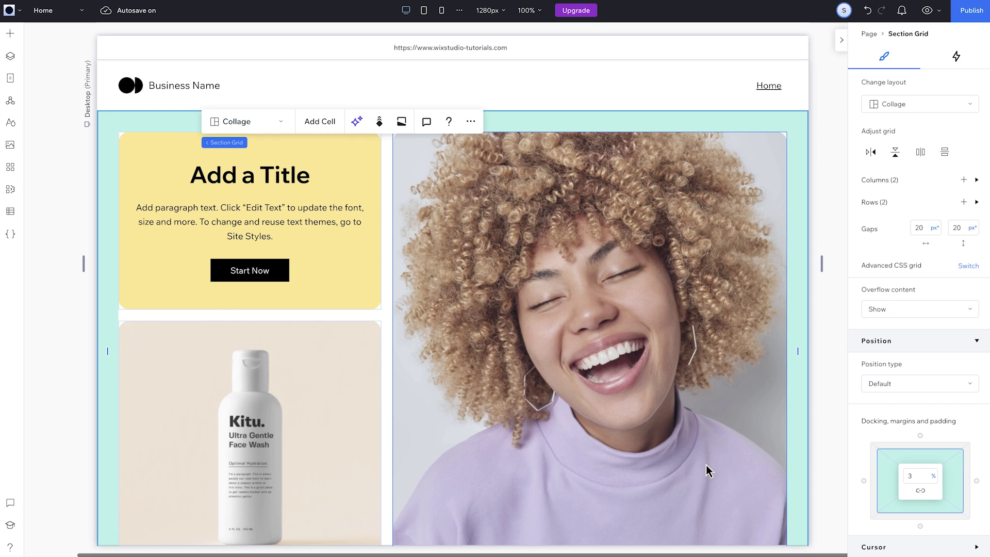
scroll(706, 465, down, 1)
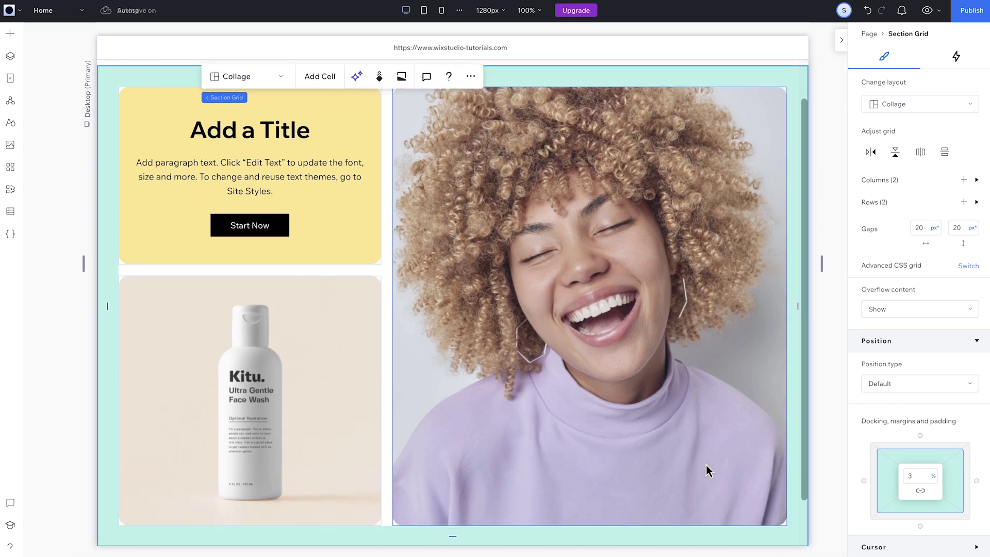
click(623, 421)
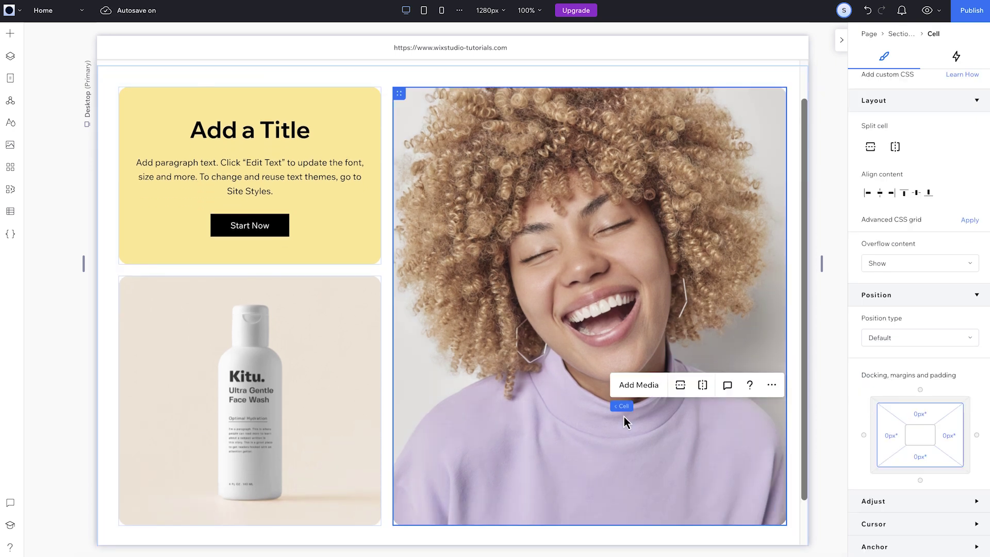
shift+click(351, 400)
click(356, 368)
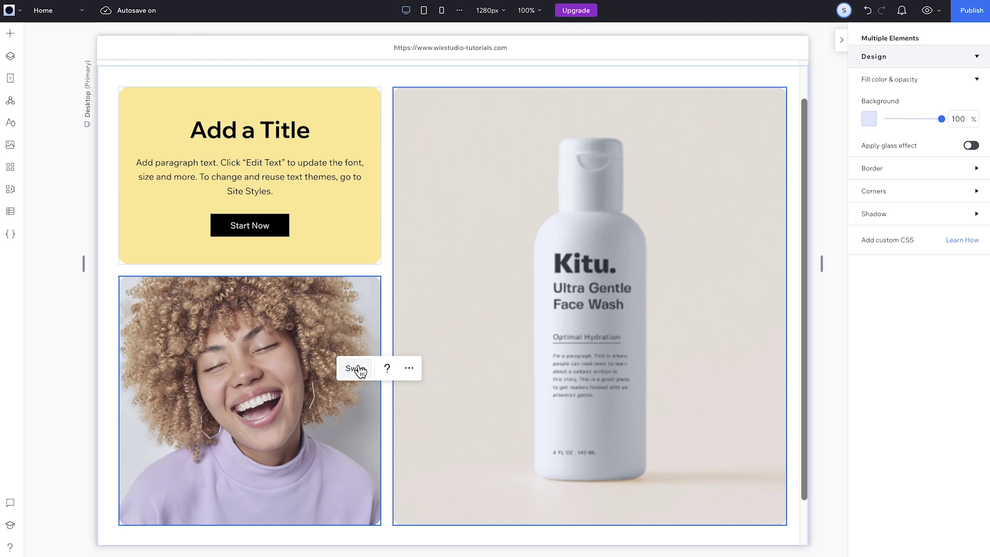
click(234, 332)
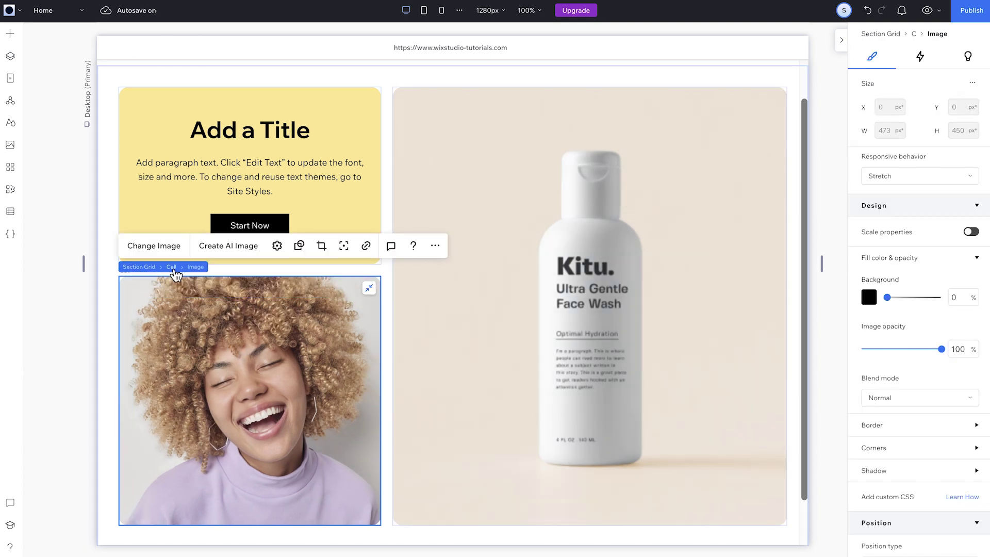
click(171, 266)
drag(126, 283, 126, 111)
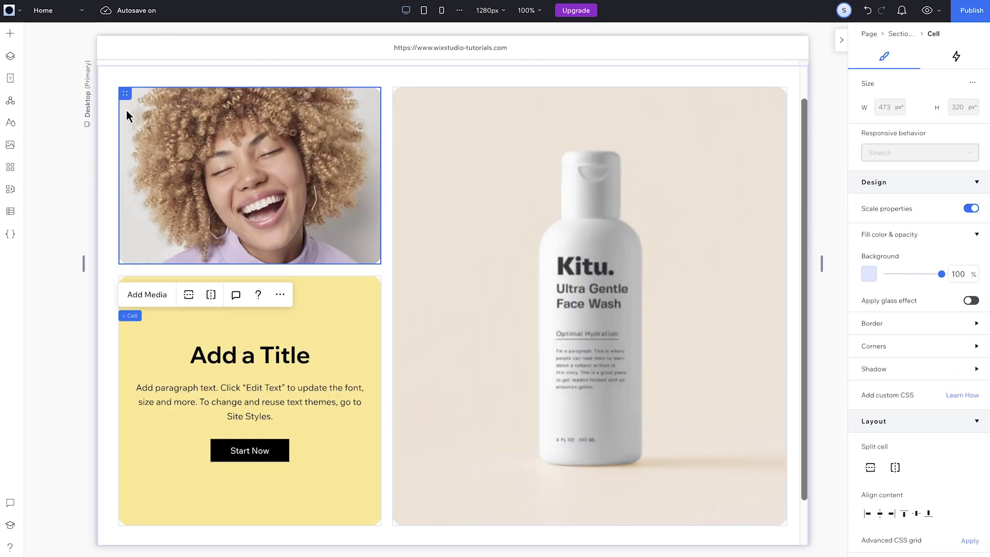
click(128, 316)
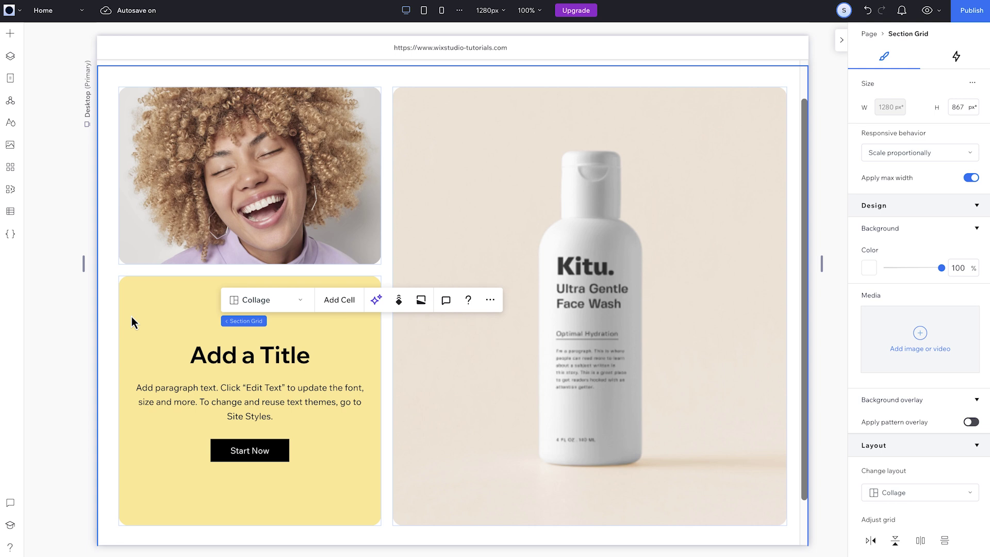
click(871, 540)
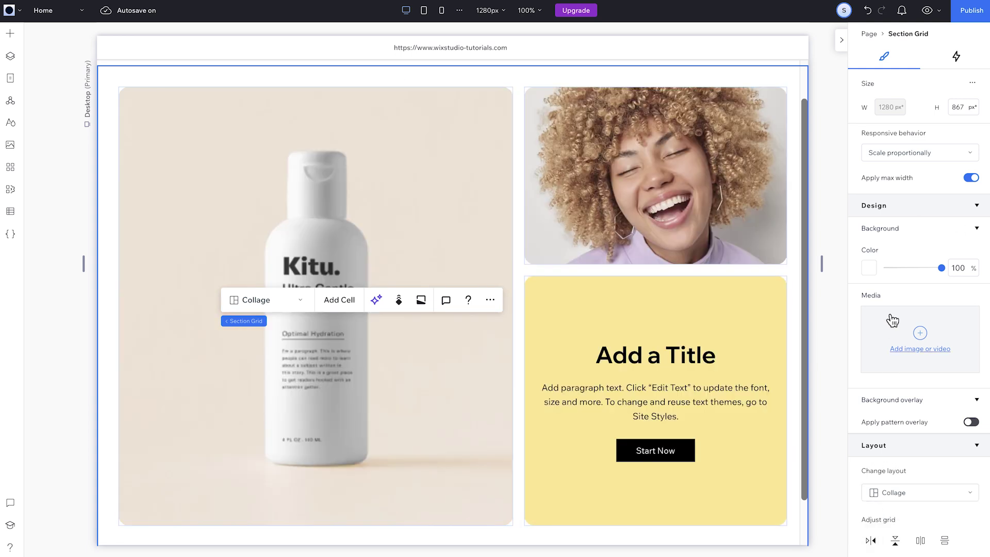
click(867, 12)
click(867, 11)
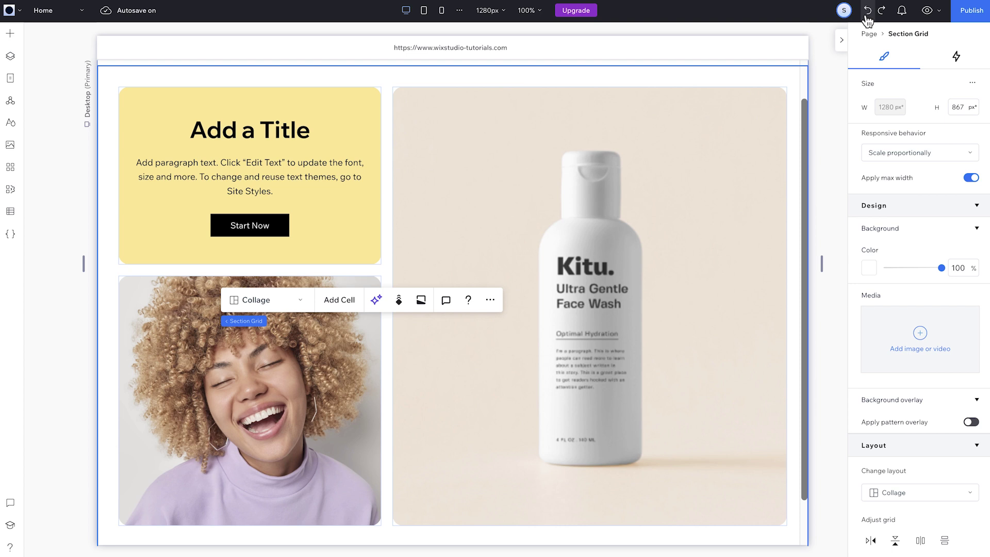
click(867, 11)
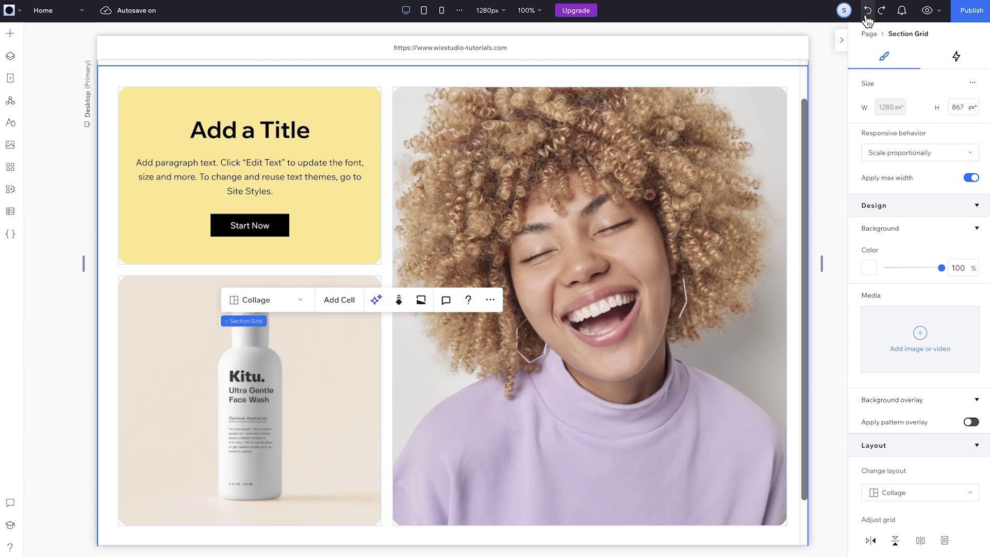
On the tablet layout, set the paragraph to Wrap with a 12 px font size
click(425, 12)
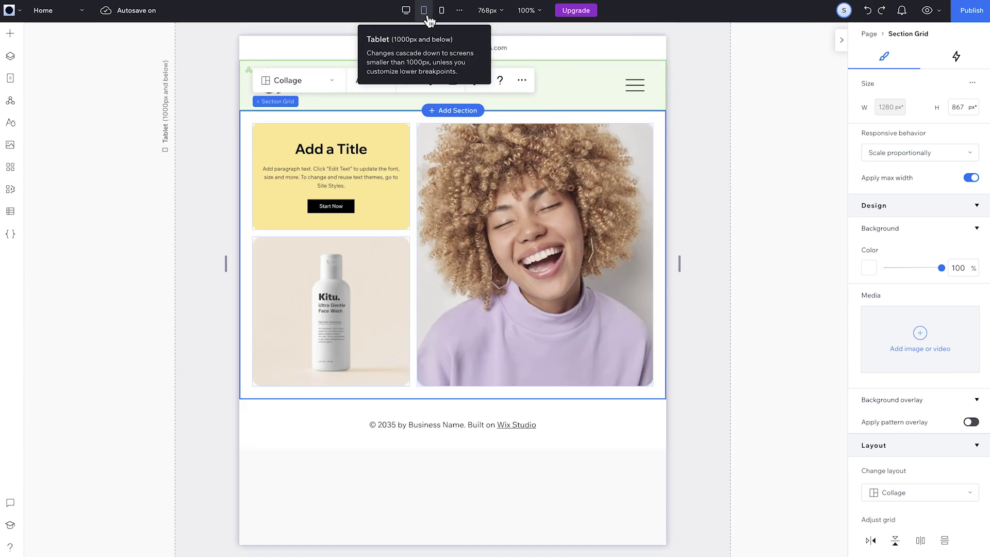
click(387, 176)
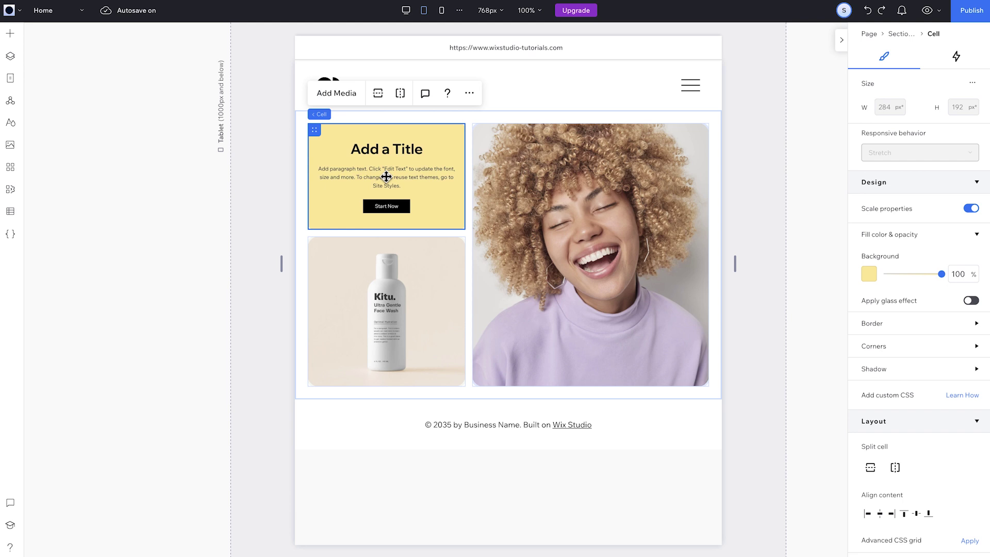
click(386, 177)
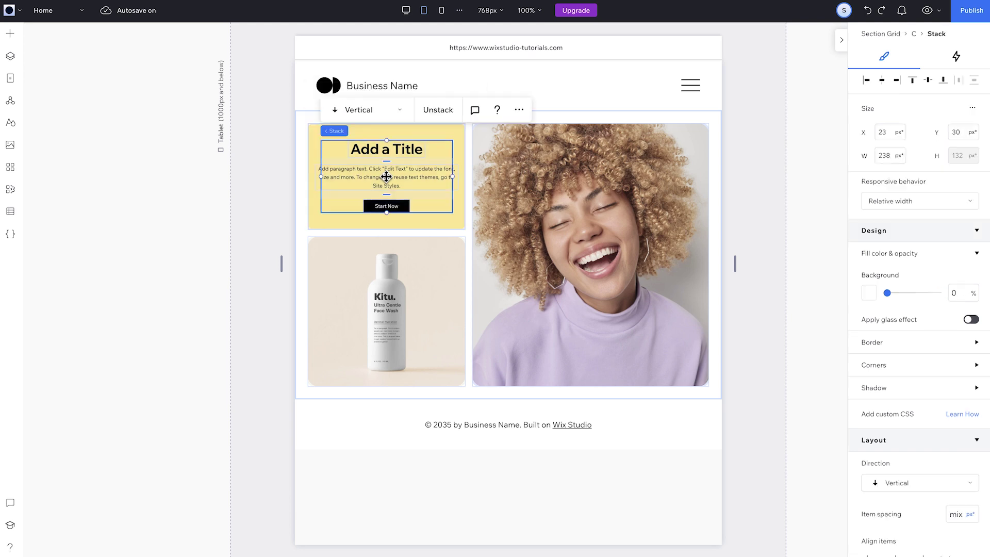
click(387, 177)
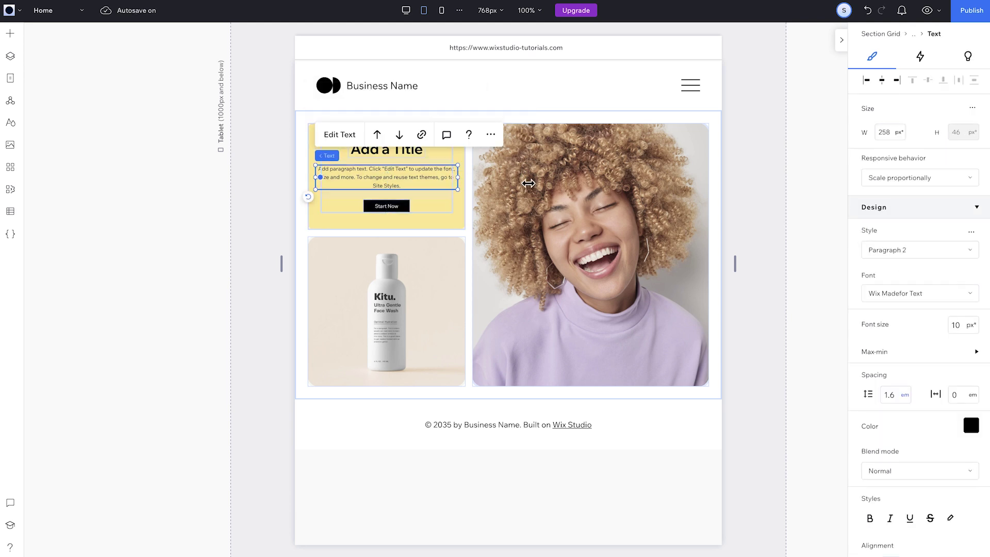
click(890, 177)
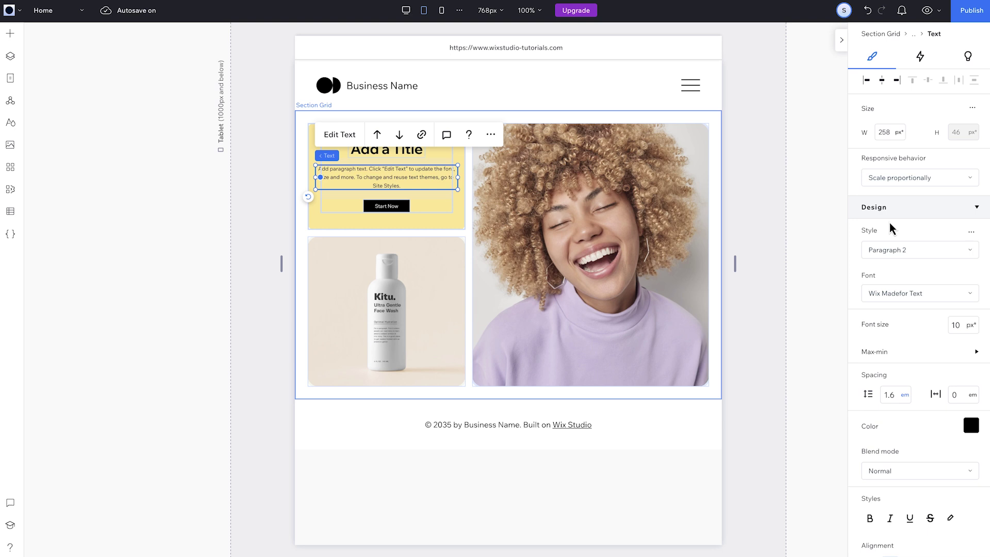
click(953, 326)
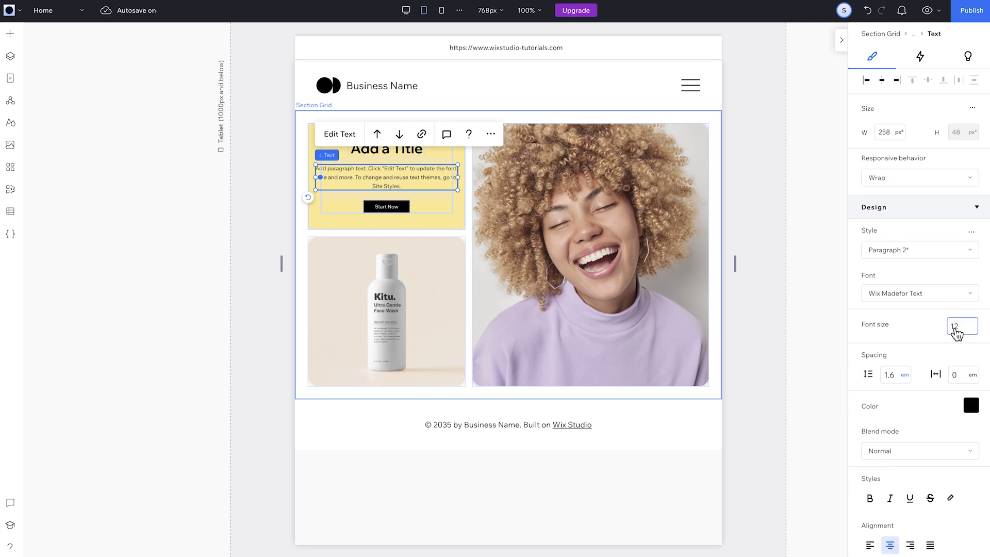
Give the Start Now button a Fixed responsive behavior and adjust its text settings
click(386, 207)
click(890, 177)
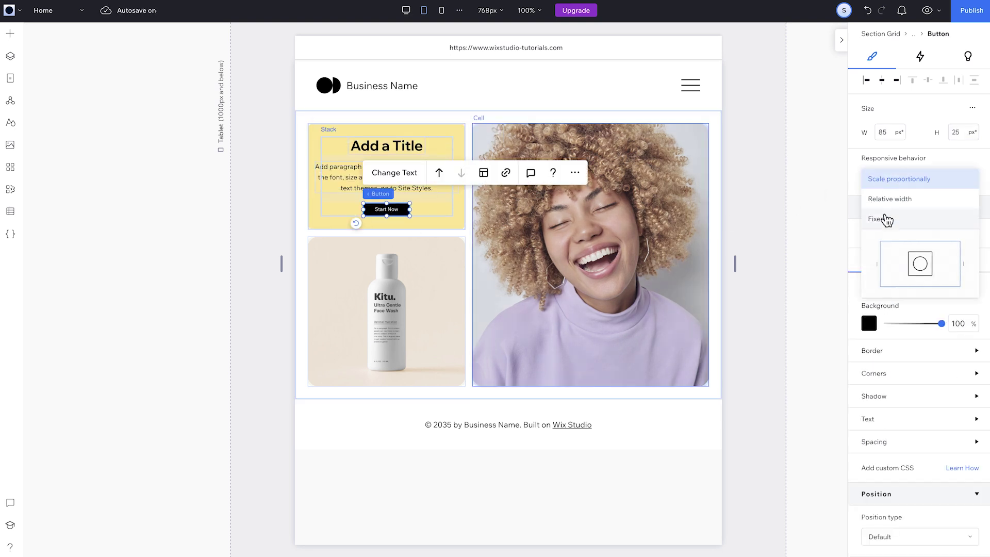
click(885, 219)
click(895, 384)
scroll(928, 412, down, 2)
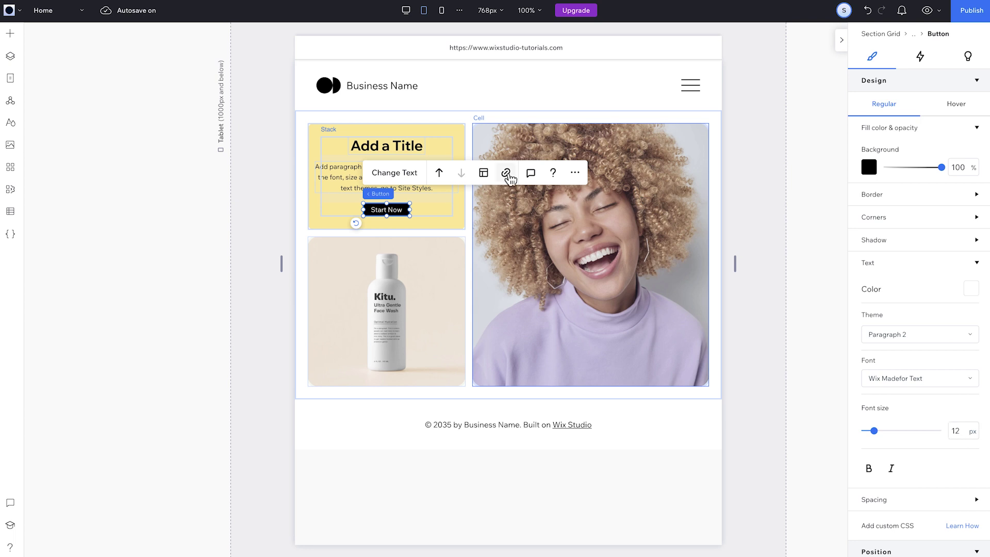
At the 390 px mobile breakpoint, change the Section Grid layout from Collage to Rows
click(441, 11)
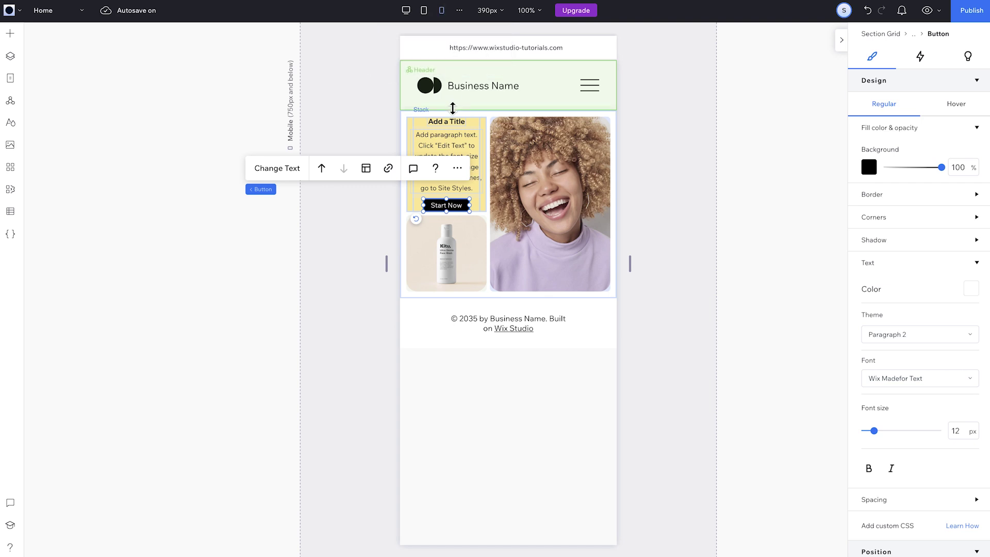
click(263, 189)
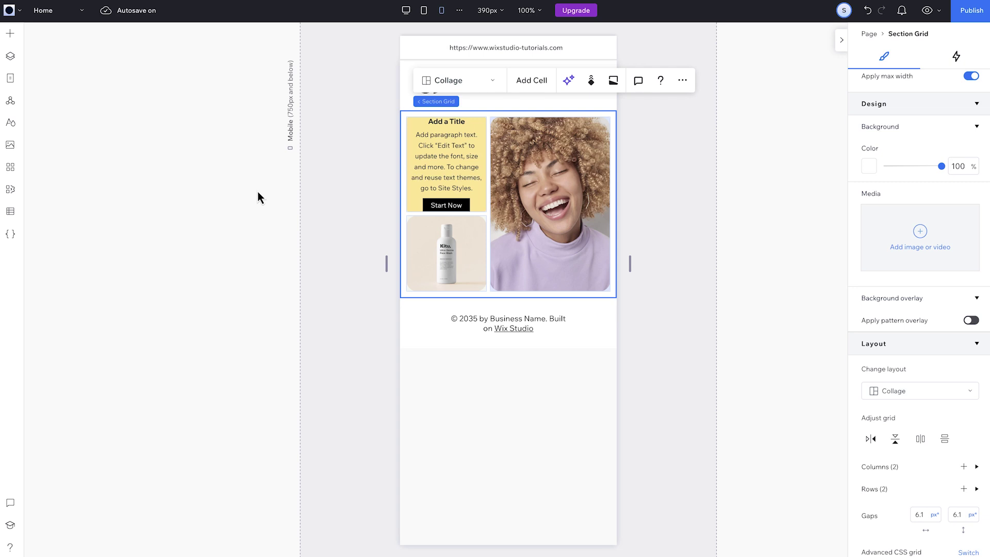
click(484, 84)
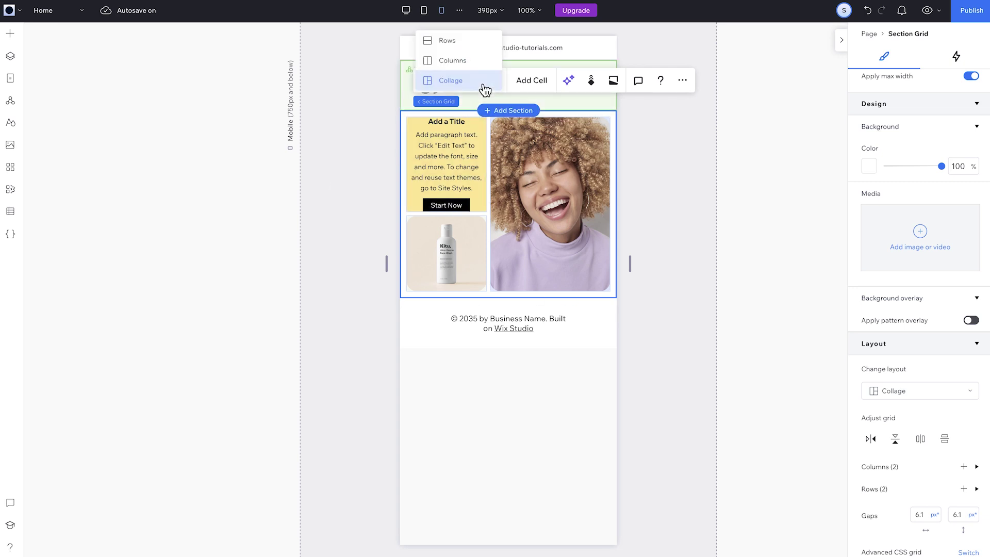
click(475, 45)
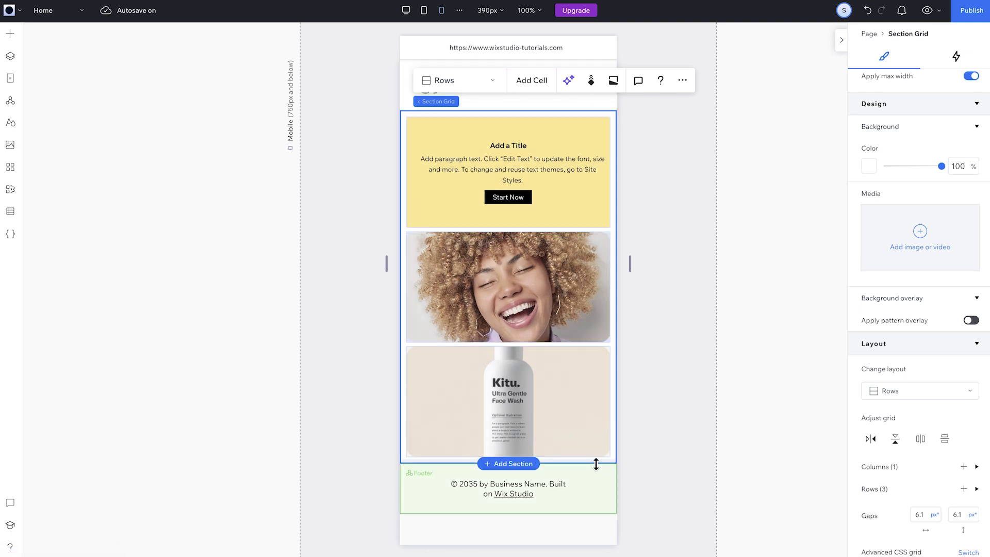
Make the mobile section taller and swap the portrait and bottle cells so the bottle comes first
drag(599, 502, 602, 542)
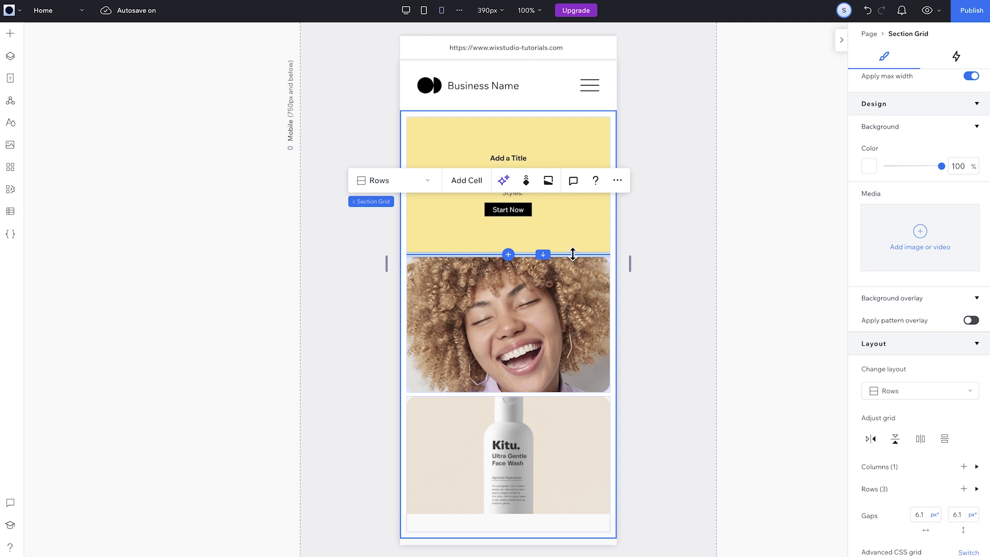
click(547, 300)
shift+click(548, 449)
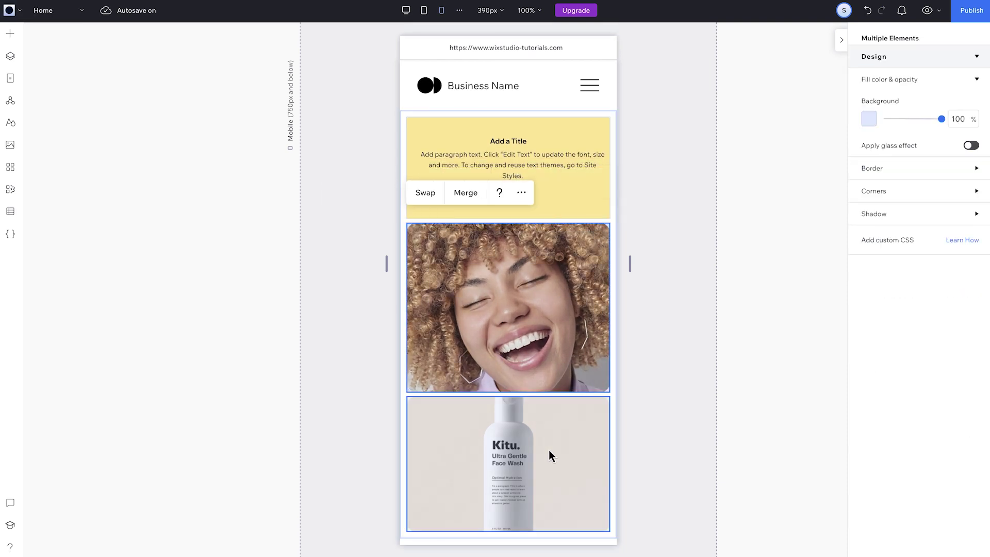
click(425, 193)
click(444, 238)
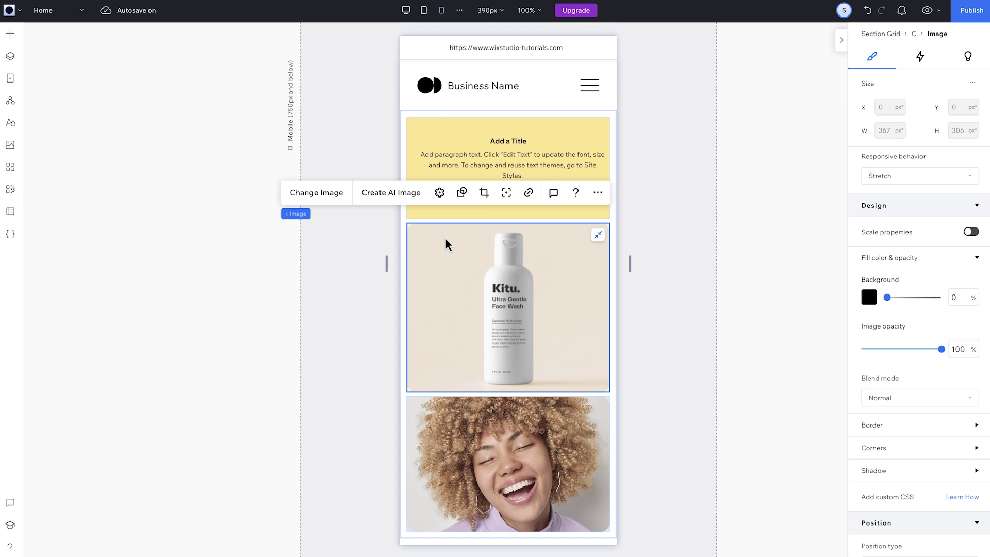
Set the grid's vertical gap to 20 px and shorten the bottle row
click(302, 214)
scroll(900, 332, down, 3)
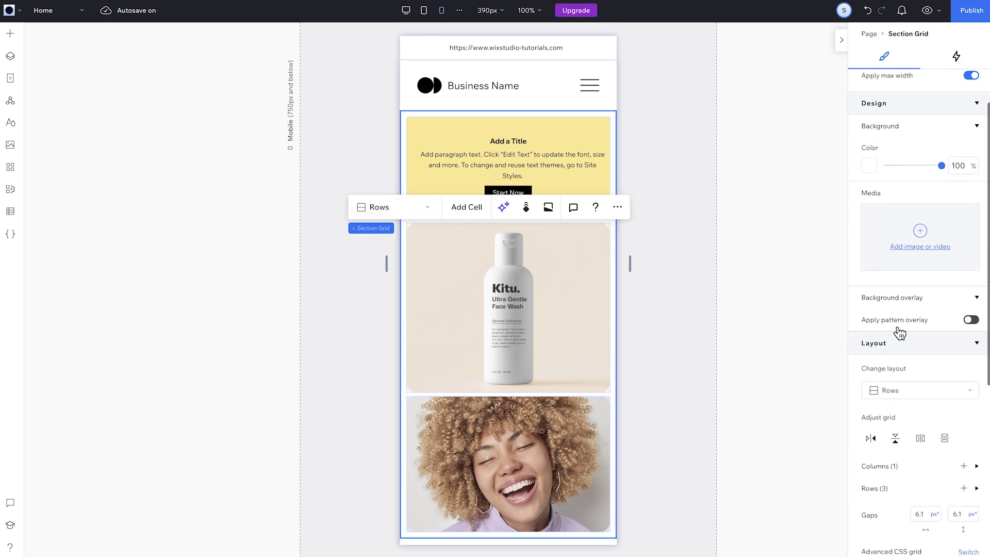
click(965, 453)
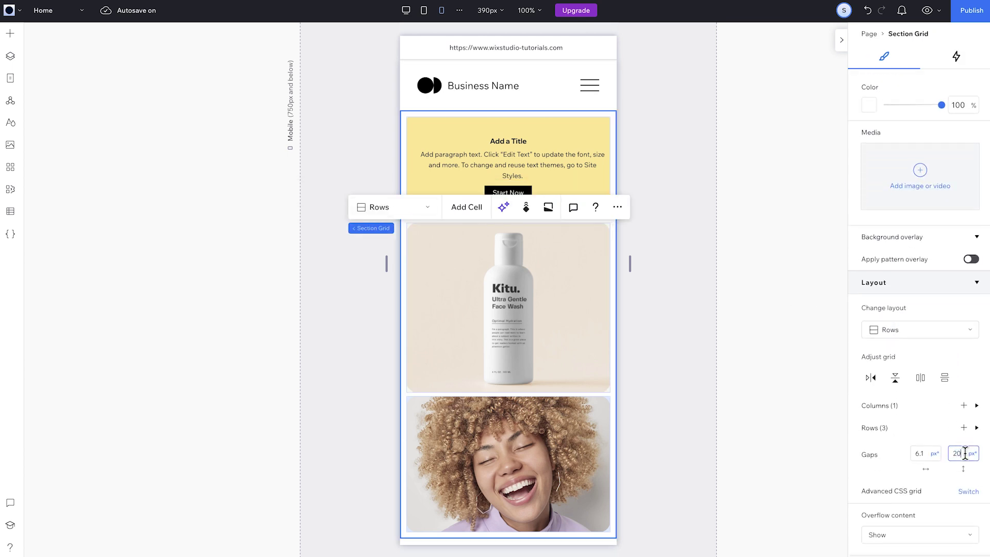
text(20)
key(Return)
click(522, 349)
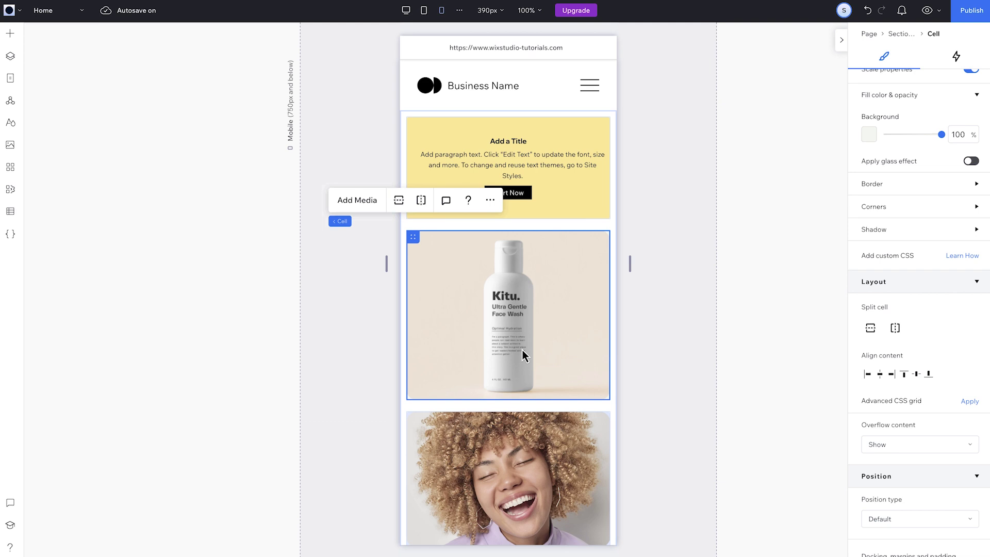
mouse_move(543, 404)
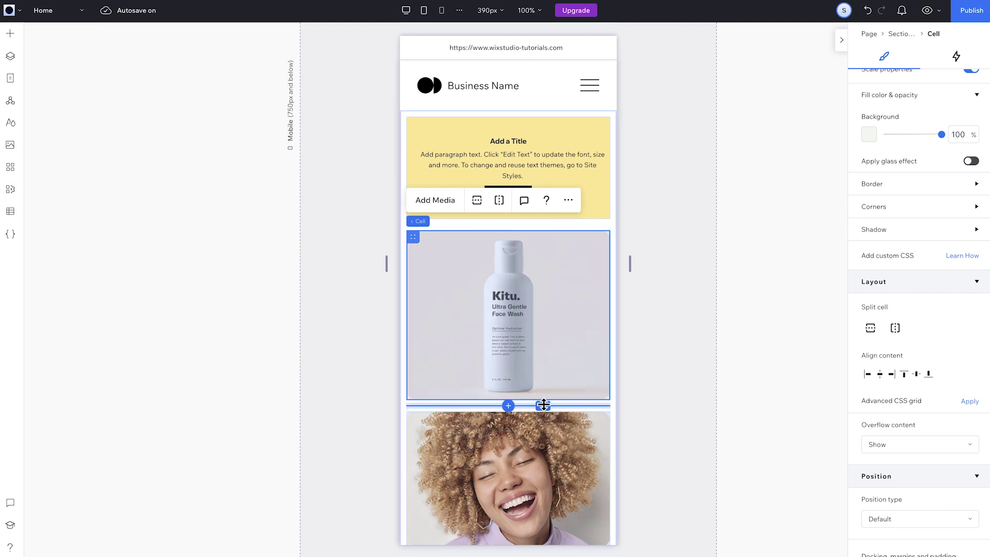
drag(543, 405, 570, 472)
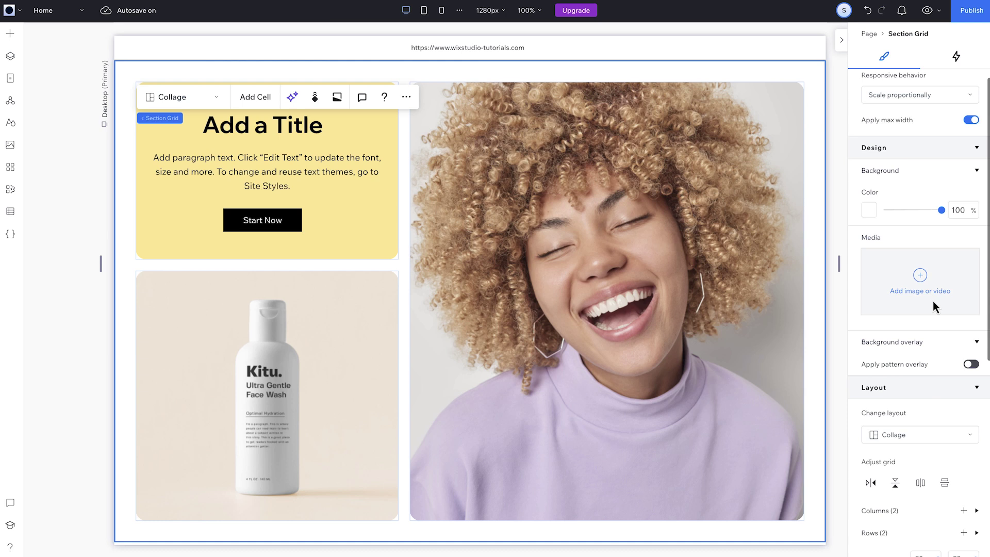
scroll(933, 301, down, 5)
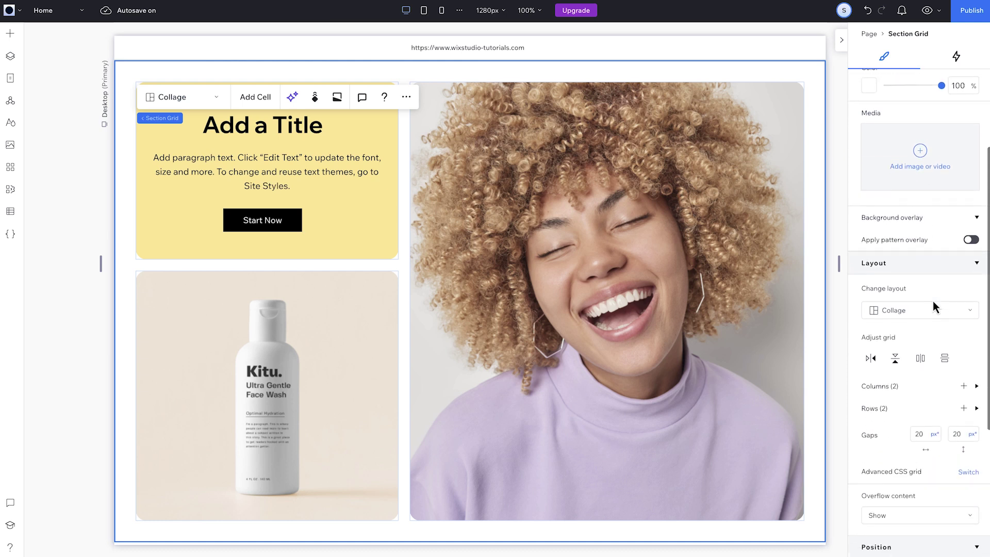
click(924, 384)
scroll(923, 382, down, 3)
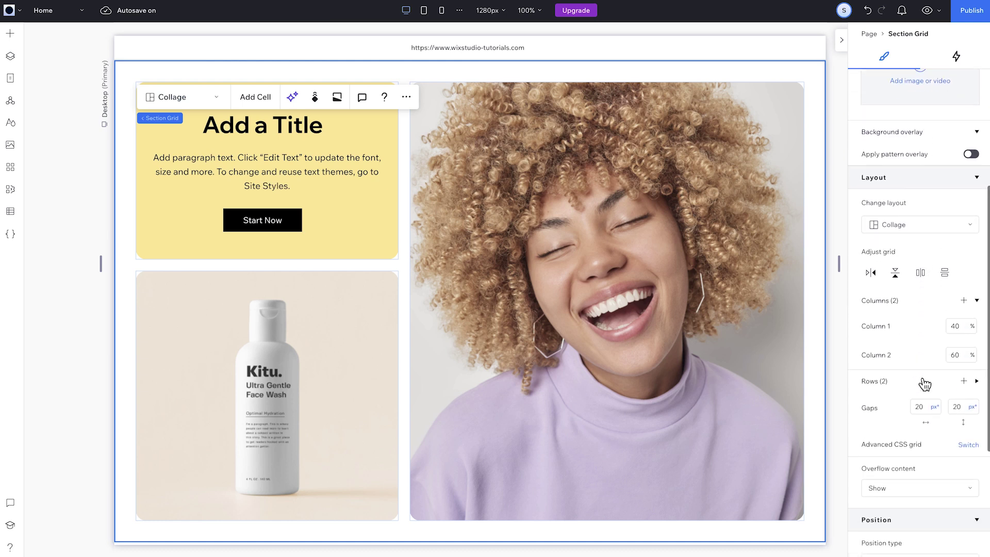
click(923, 385)
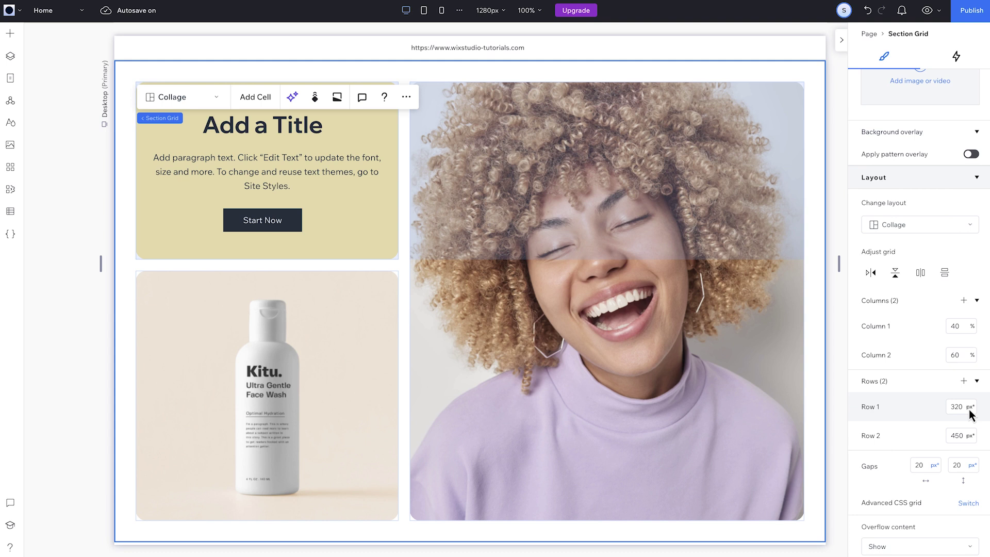
mouse_move(973, 331)
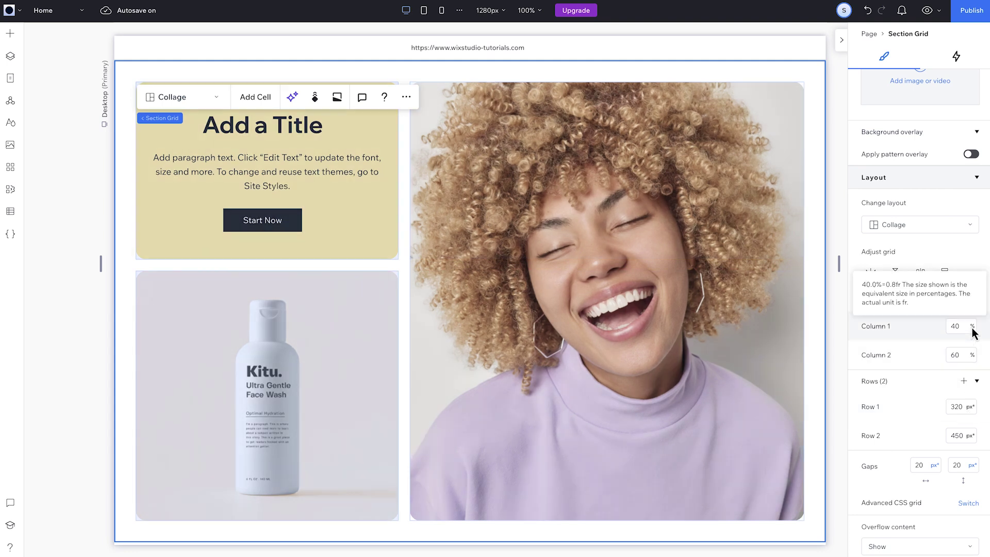
scroll(973, 332, up, 5)
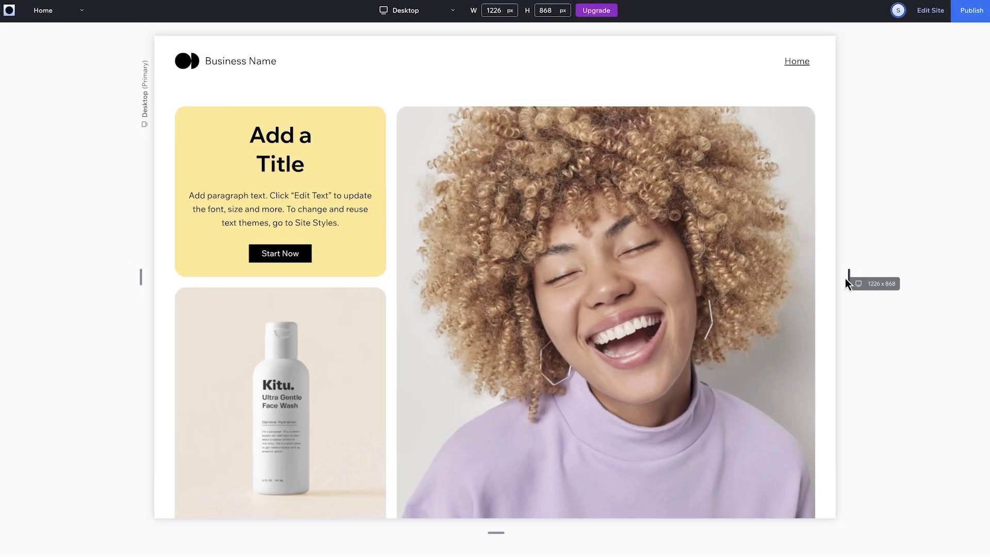
drag(845, 277, 782, 269)
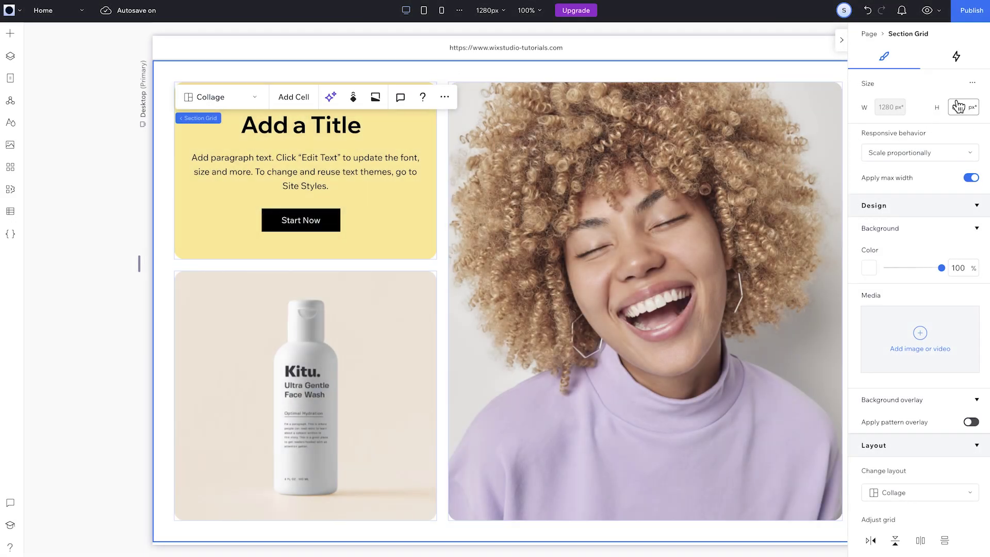
Enable advanced units for the Section Grid and set column 1 to 1 fr and column 2 to 2 fr
click(971, 85)
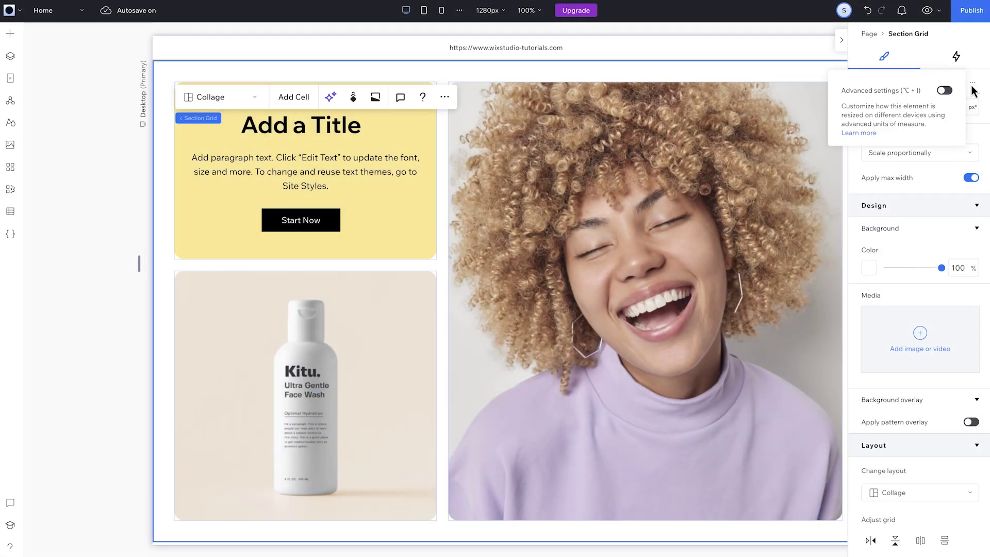
click(945, 91)
scroll(906, 356, down, 3)
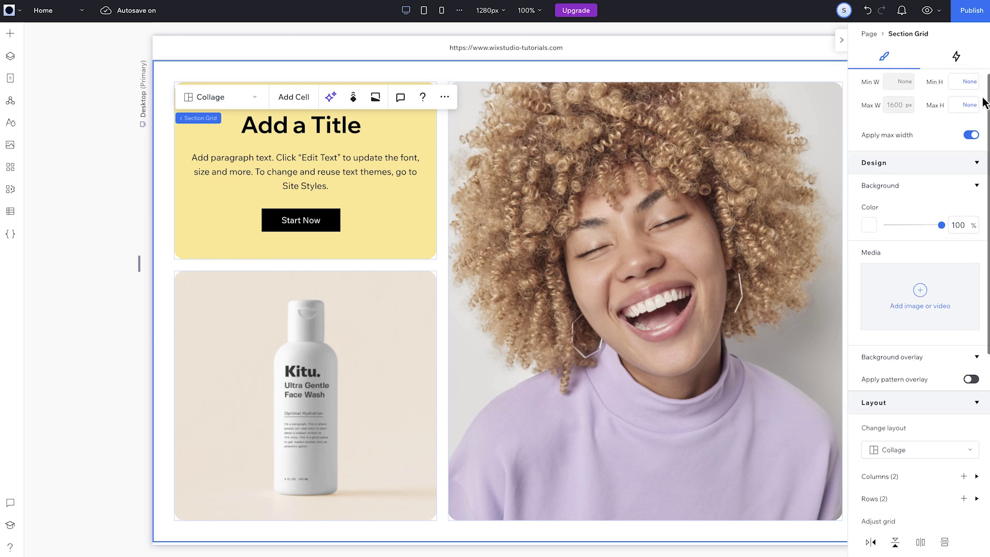
click(906, 362)
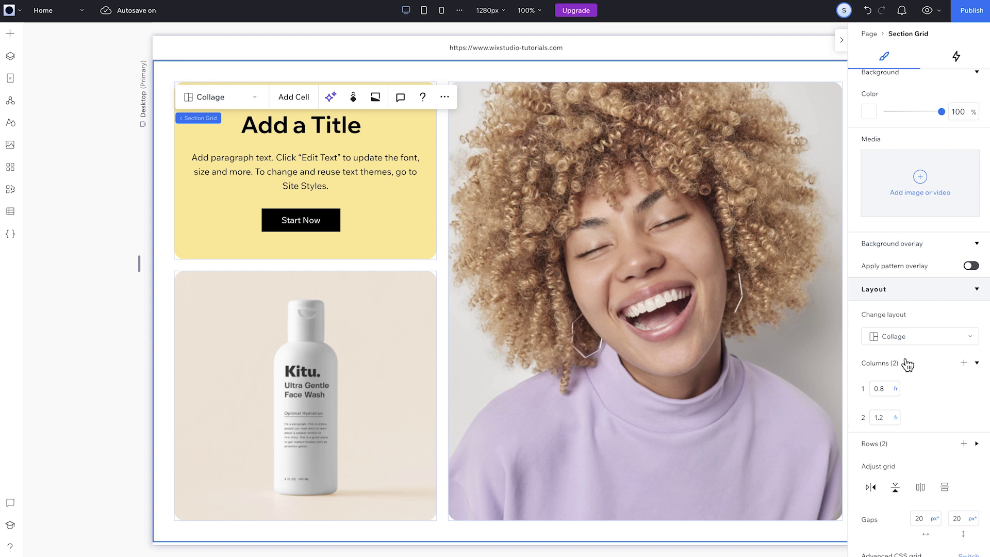
click(895, 391)
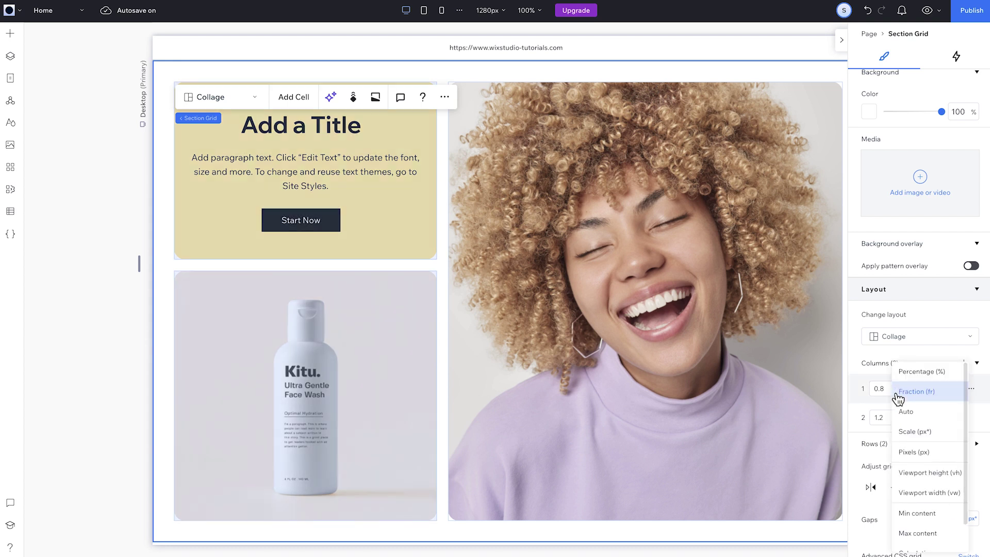
click(947, 392)
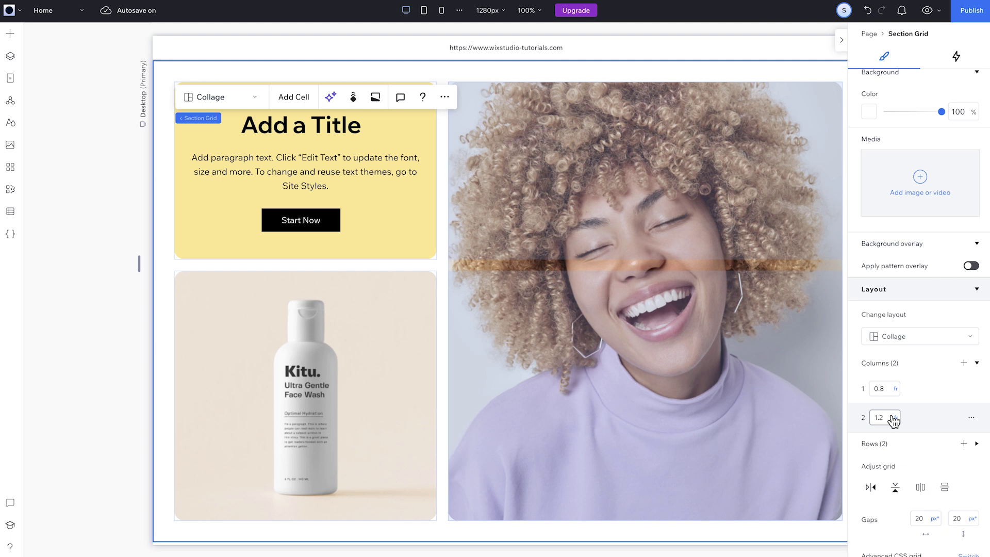
click(882, 416)
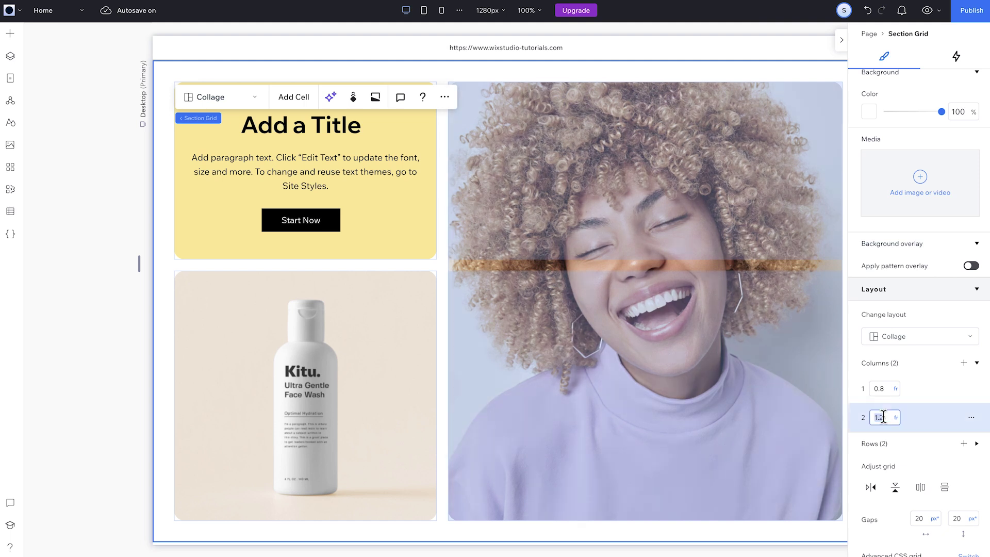
text(2)
click(881, 389)
text(1)
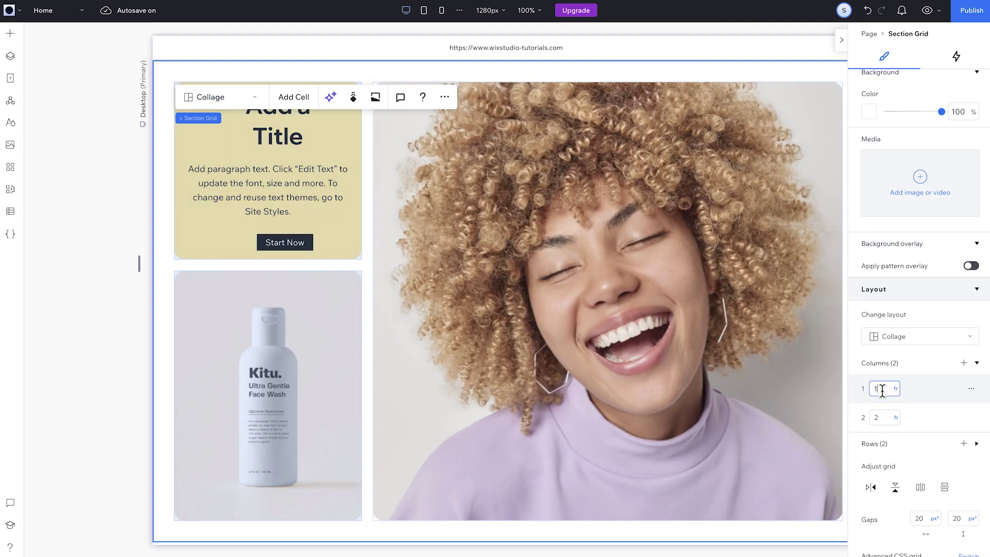
key(Return)
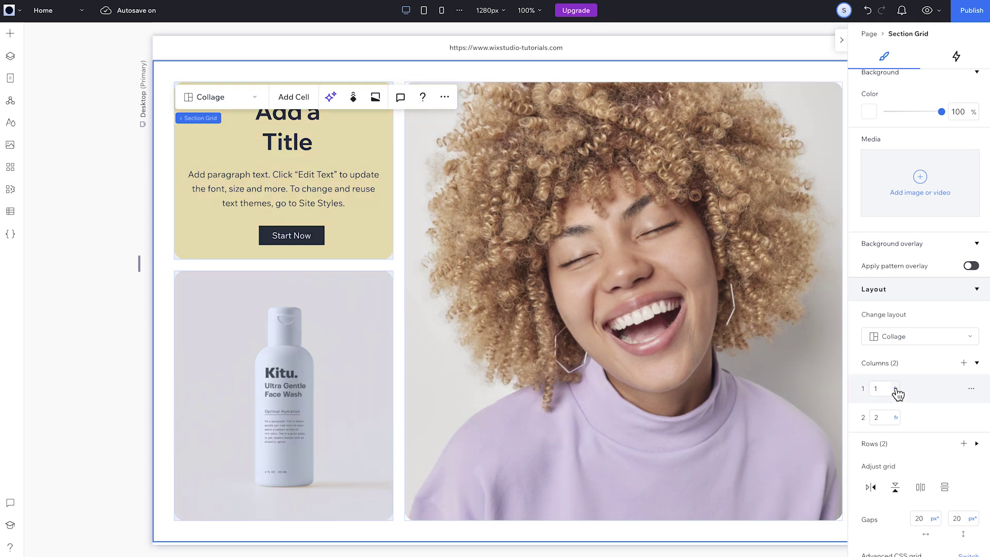
Make column 1 Min/max with a 380 px minimum and 1 fr maximum, then test by dragging the canvas edge
click(896, 390)
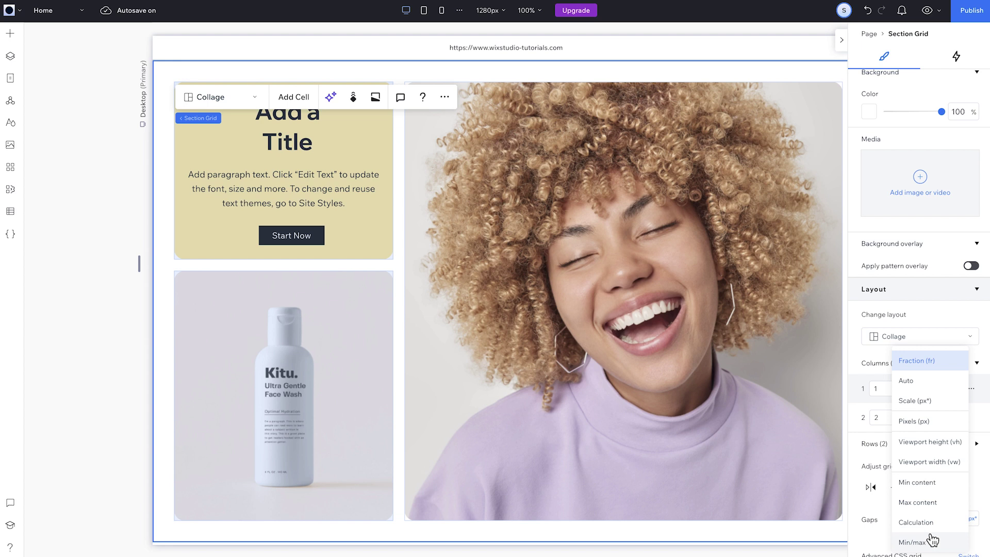
click(933, 544)
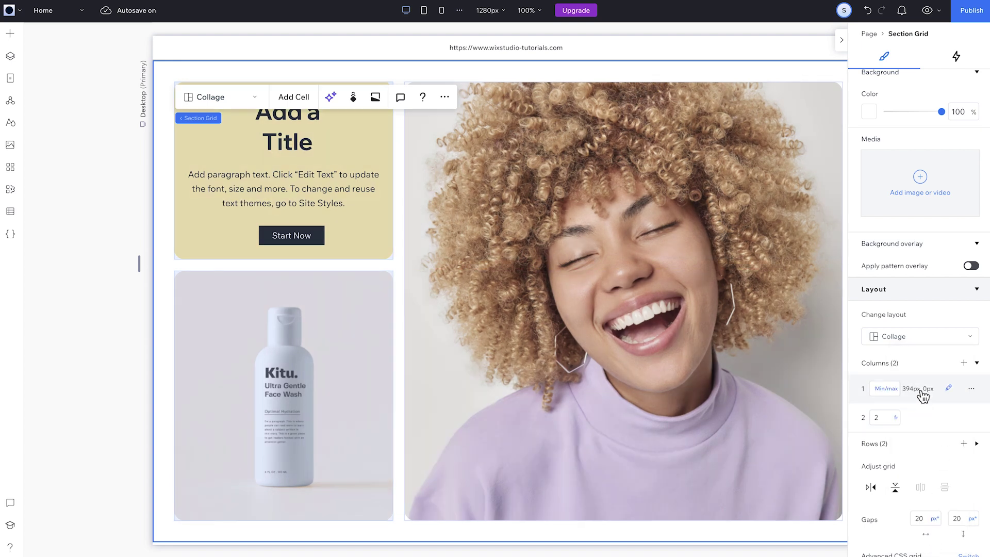
click(920, 390)
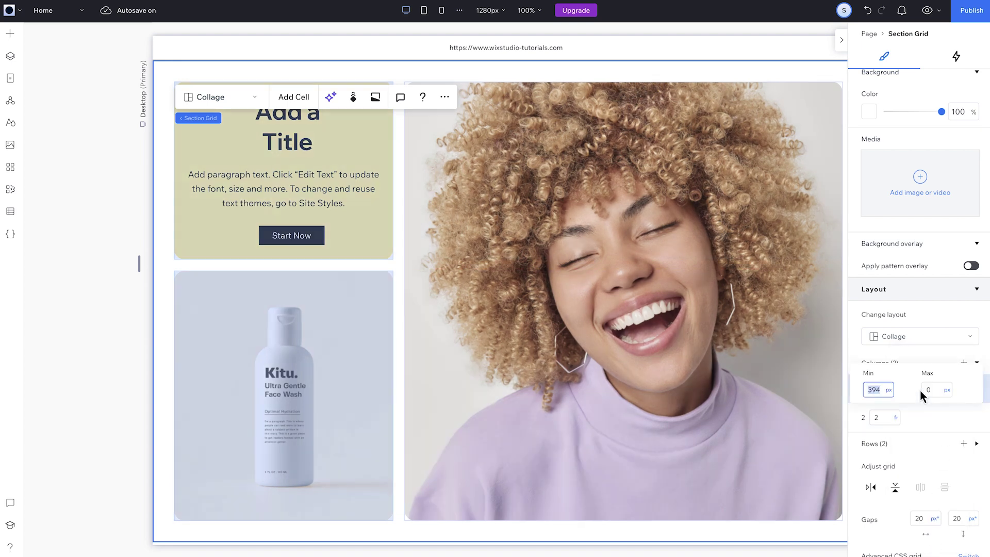
text(380)
key(Return)
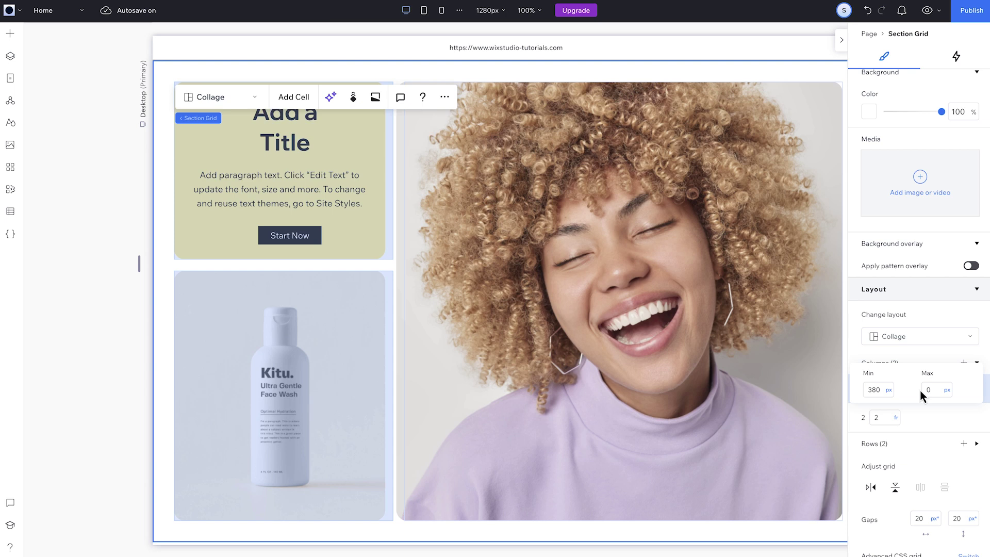
click(927, 388)
click(924, 470)
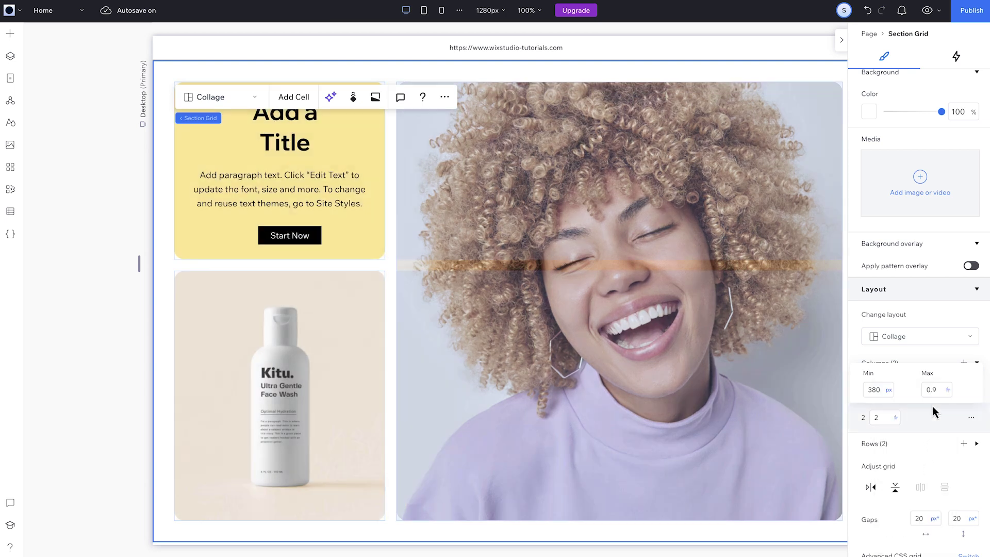
text(1)
key(Return)
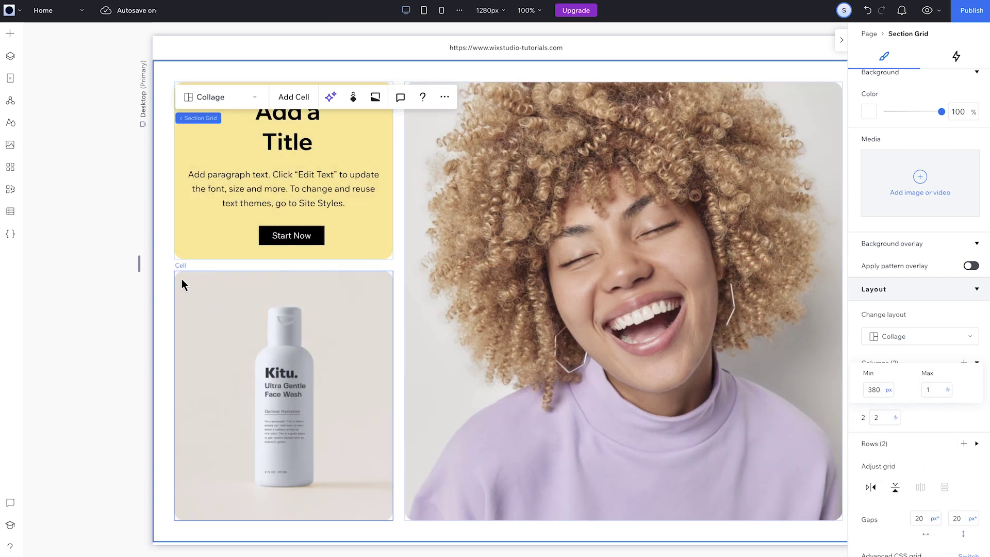
drag(140, 264, 249, 279)
click(248, 279)
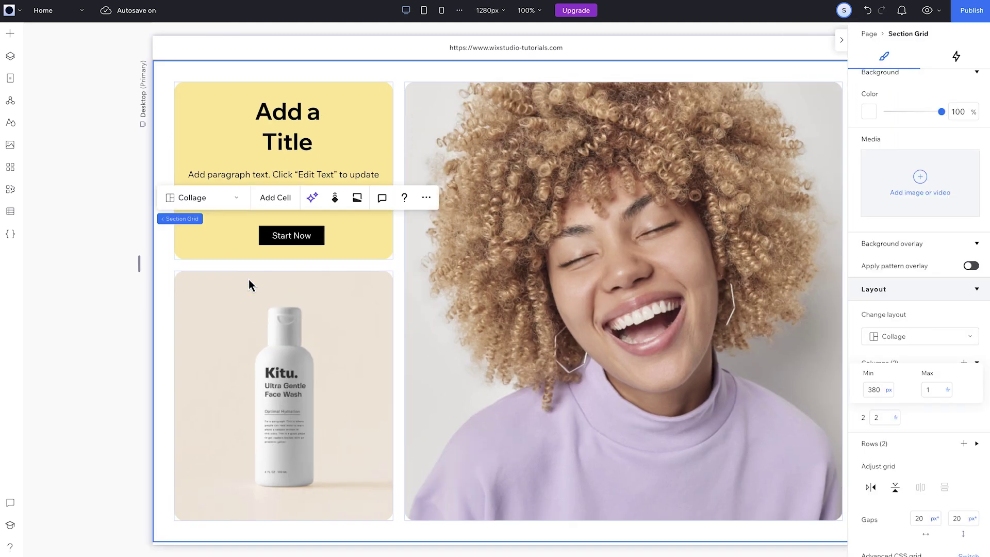
On the Mobile breakpoint, set grid row 1 to Max content
click(442, 11)
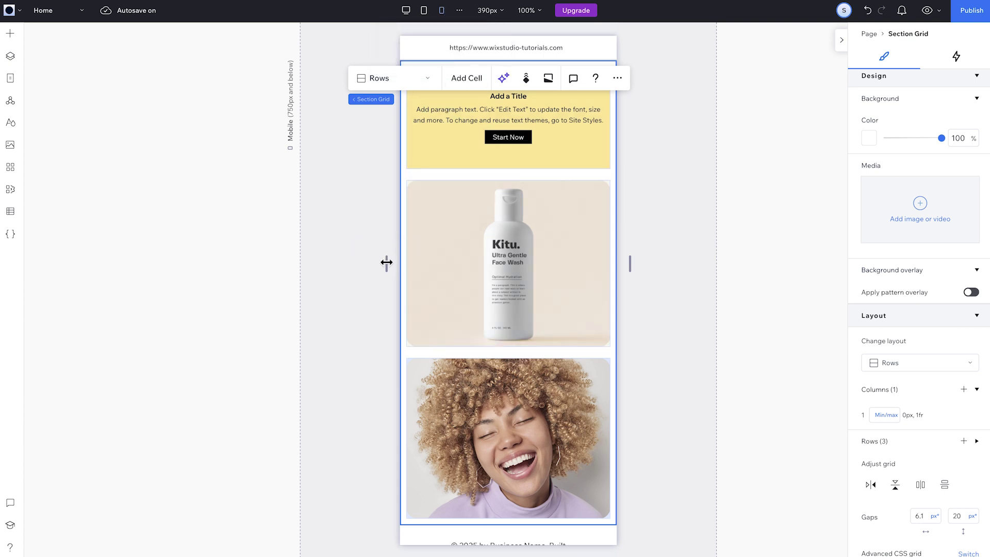
drag(387, 262, 308, 262)
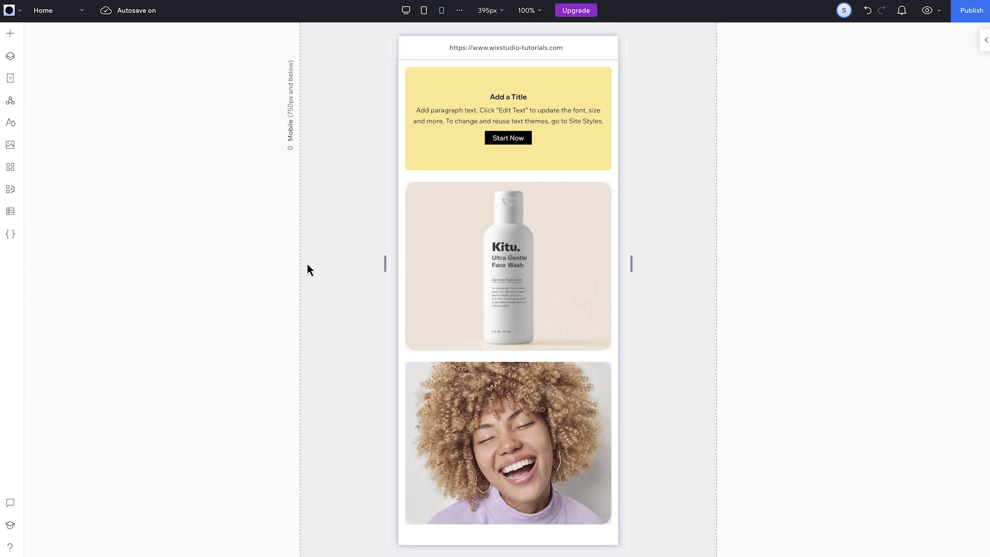
scroll(910, 359, down, 1)
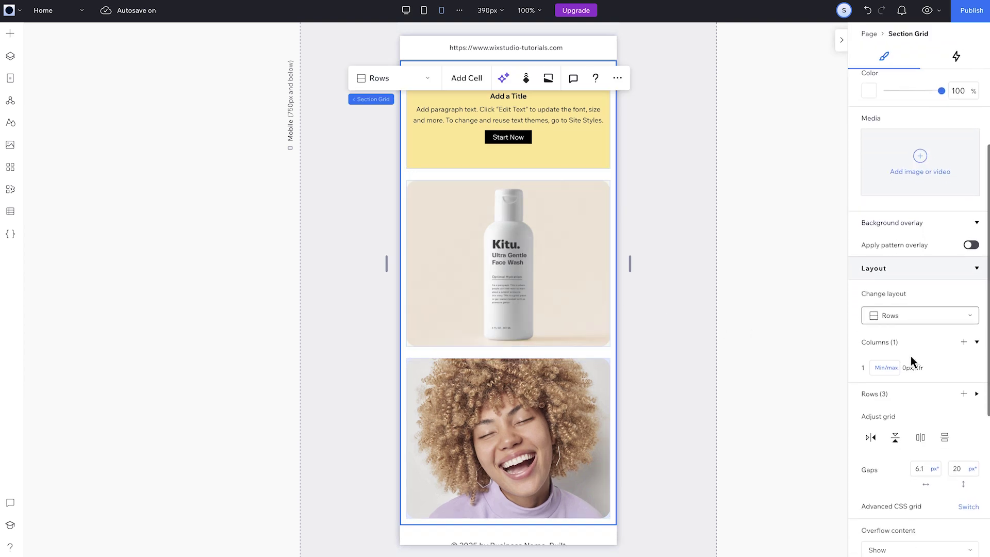
click(897, 400)
scroll(896, 402, down, 1)
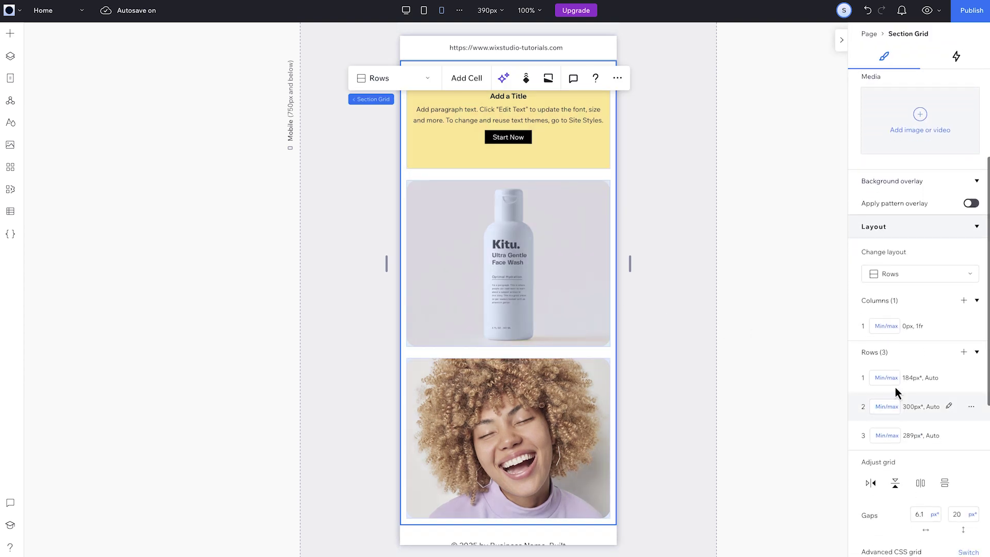
click(895, 381)
click(908, 347)
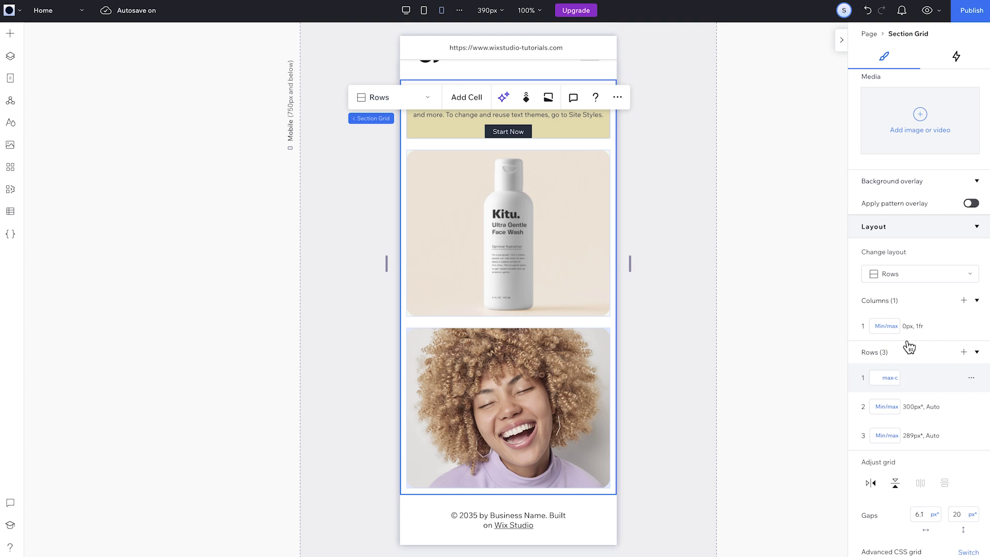
Give the top text cell 3% top padding, then reselect the Section Grid
scroll(908, 347, down, 6)
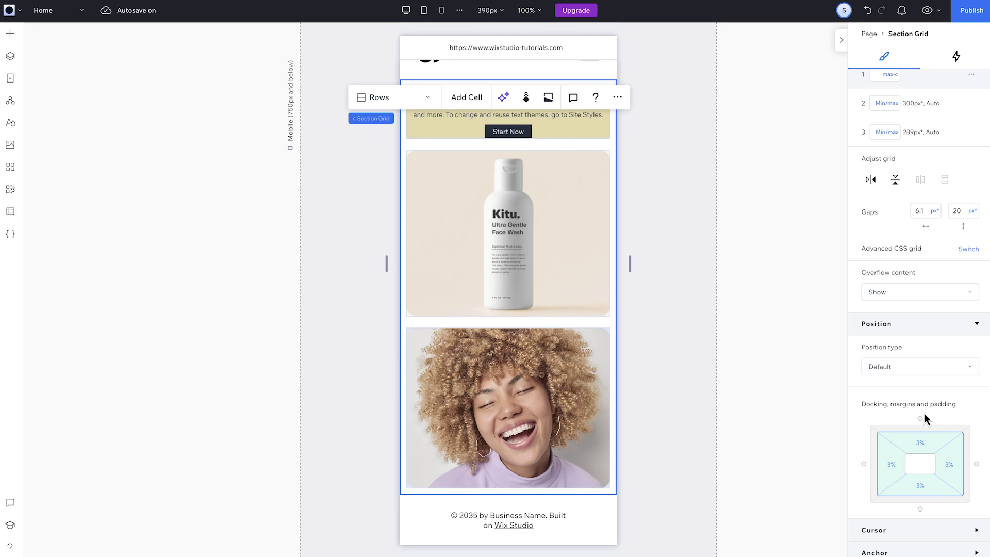
click(584, 130)
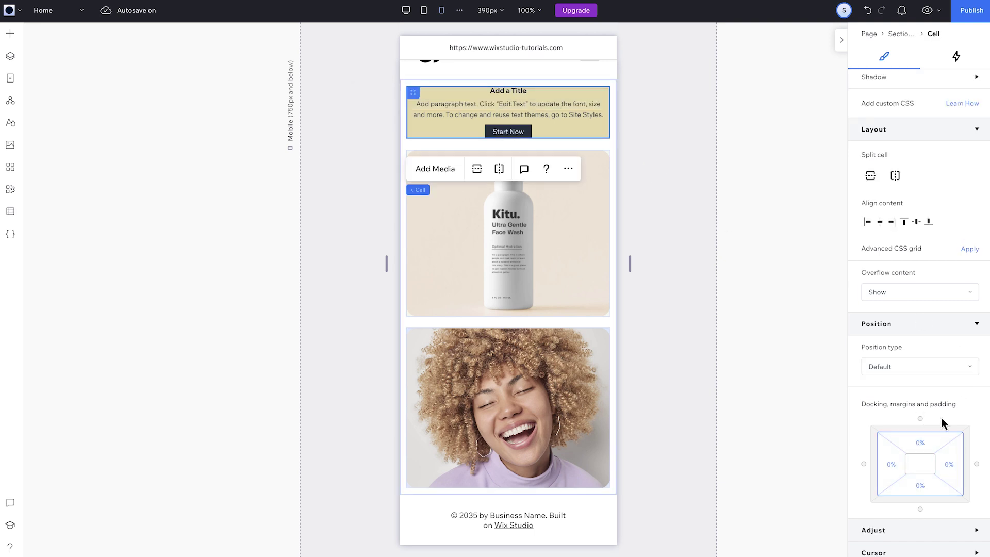
click(930, 445)
text(3)
key(Return)
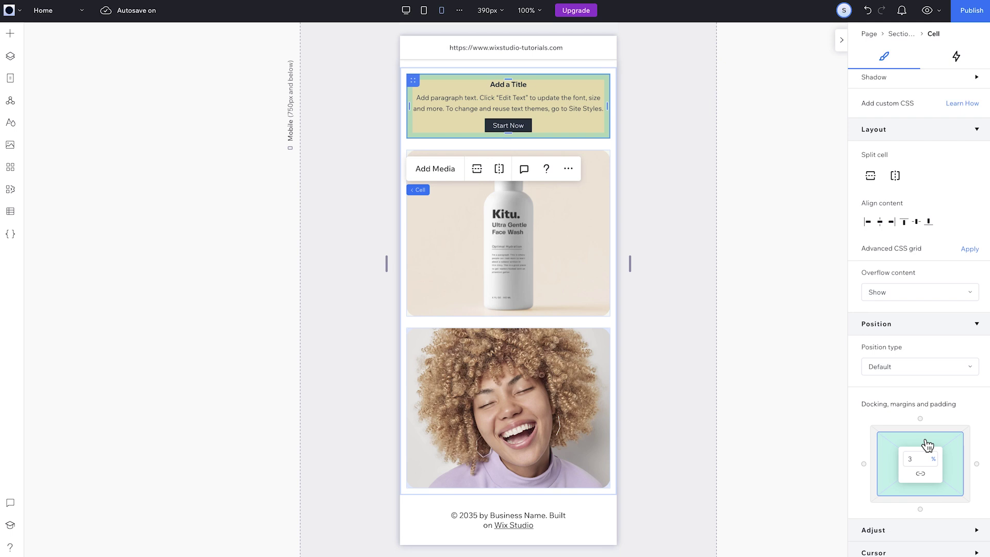
click(416, 191)
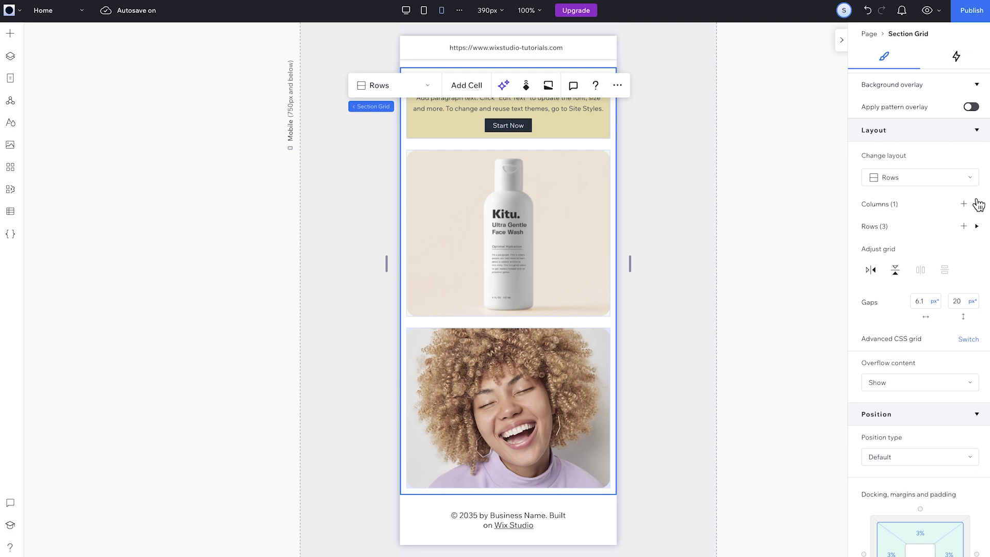
Set the Section Grid's height unit to viewport height (100 vh)
scroll(977, 204, up, 6)
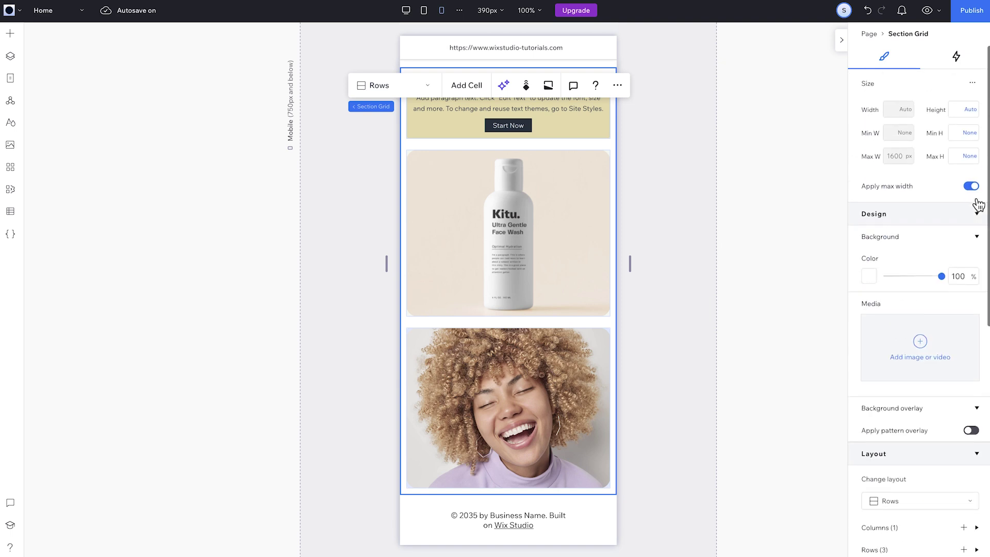
click(972, 118)
click(966, 111)
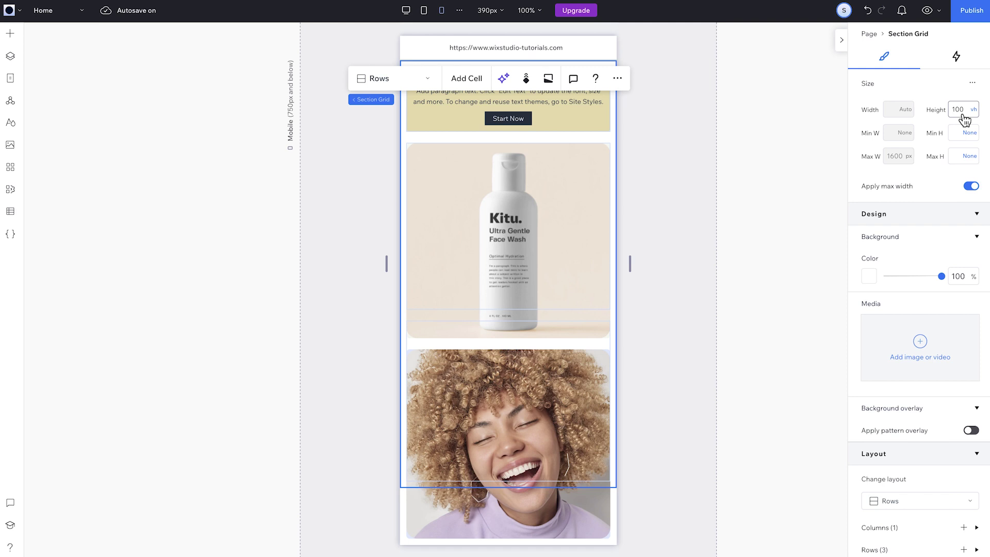
Set mobile rows 2 and 3 to 1 fr each, then test by dragging the canvas handle
scroll(946, 292, down, 5)
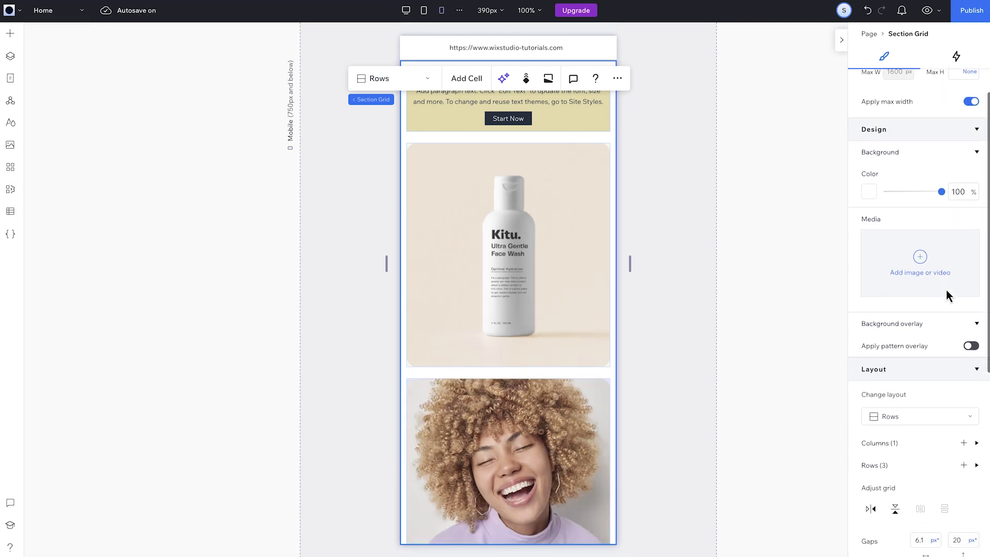
click(912, 321)
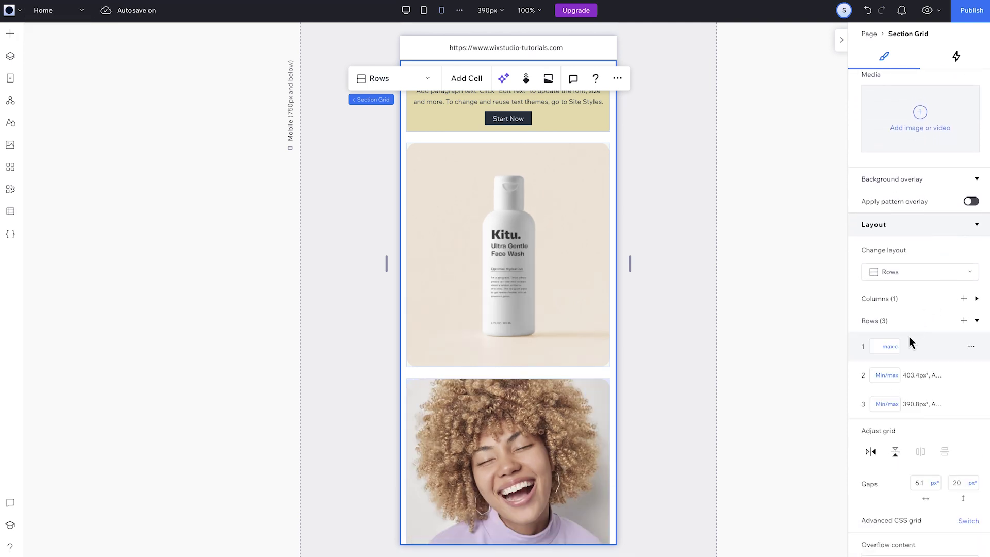
click(888, 377)
click(922, 199)
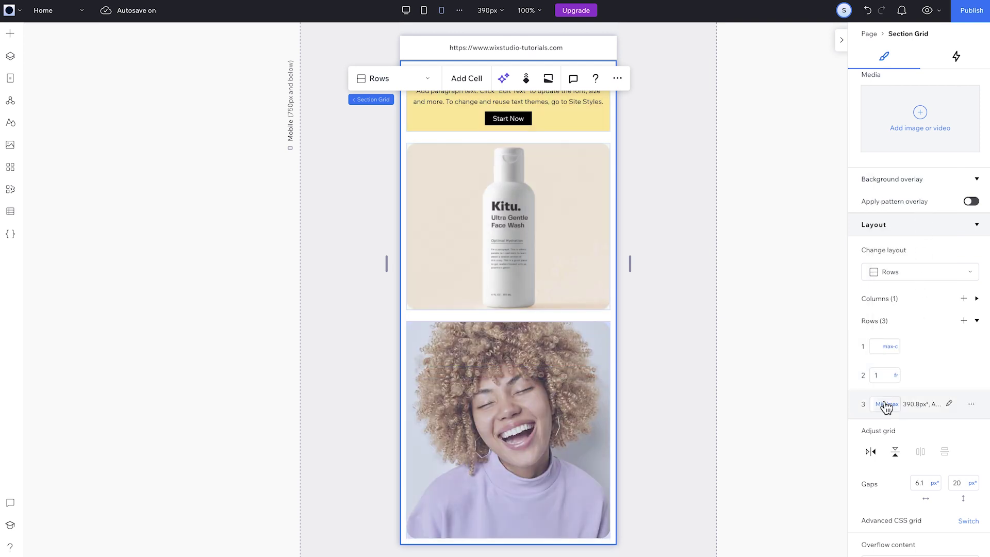
click(886, 404)
click(921, 235)
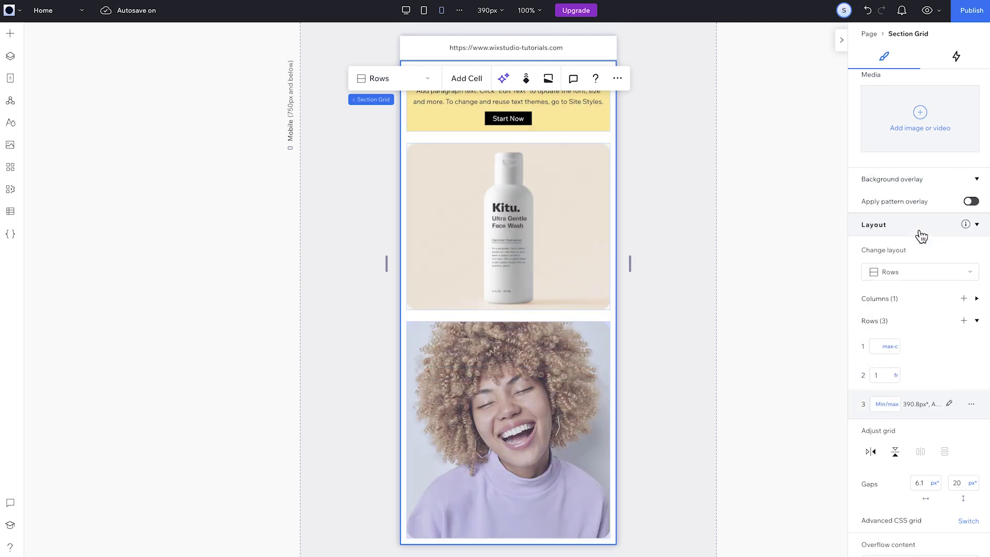
click(879, 404)
key(BackSpace)
key(BackSpace)
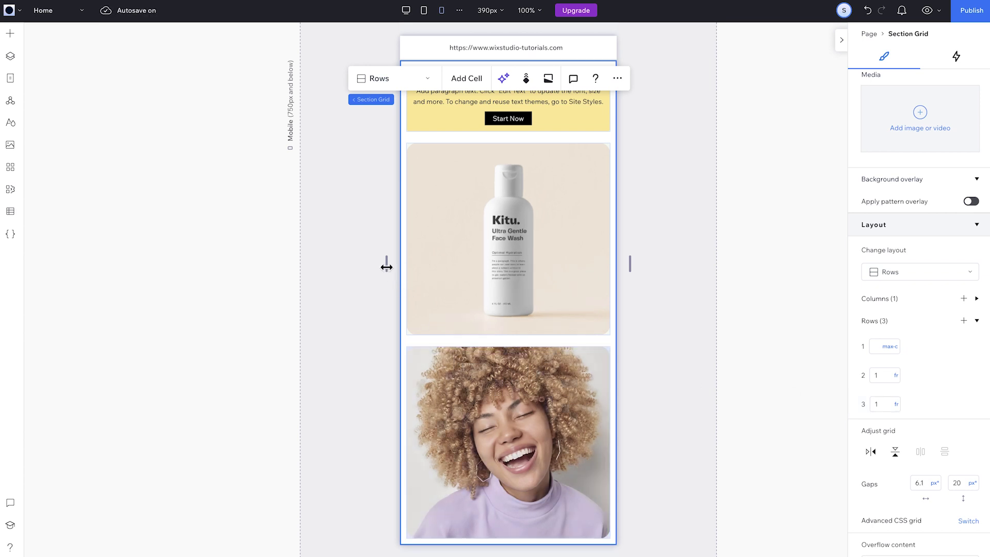
drag(384, 262, 248, 277)
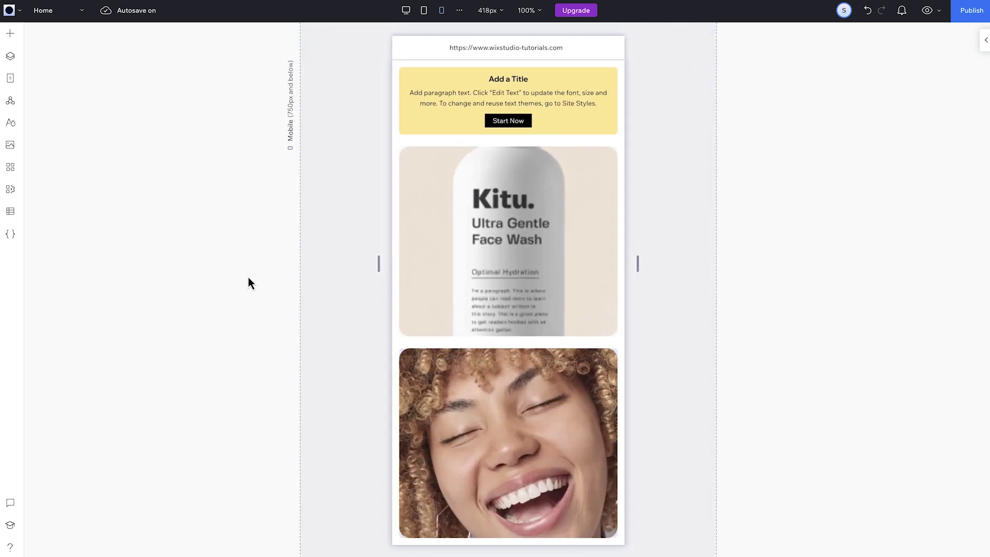
Switch back to the Desktop breakpoint and preview the live site
click(410, 10)
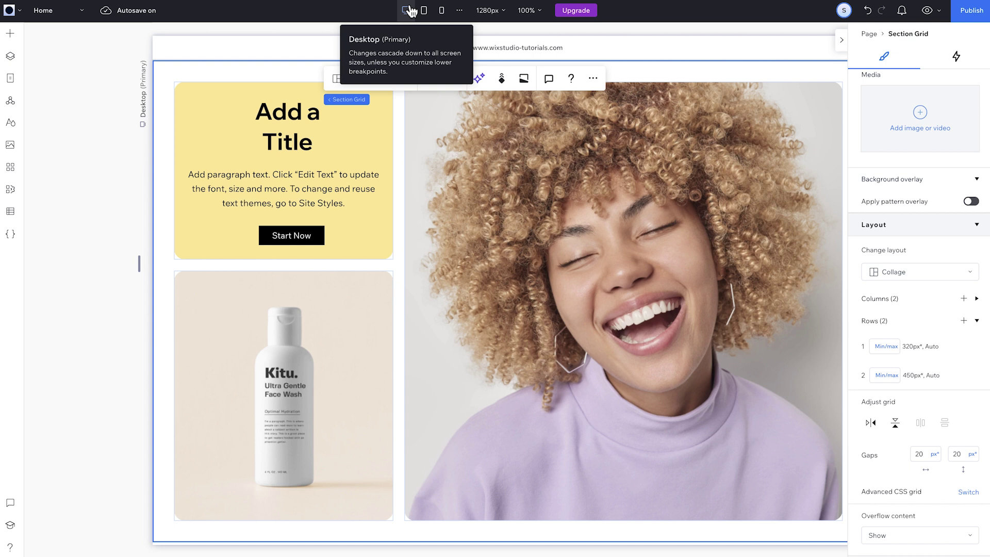
click(926, 10)
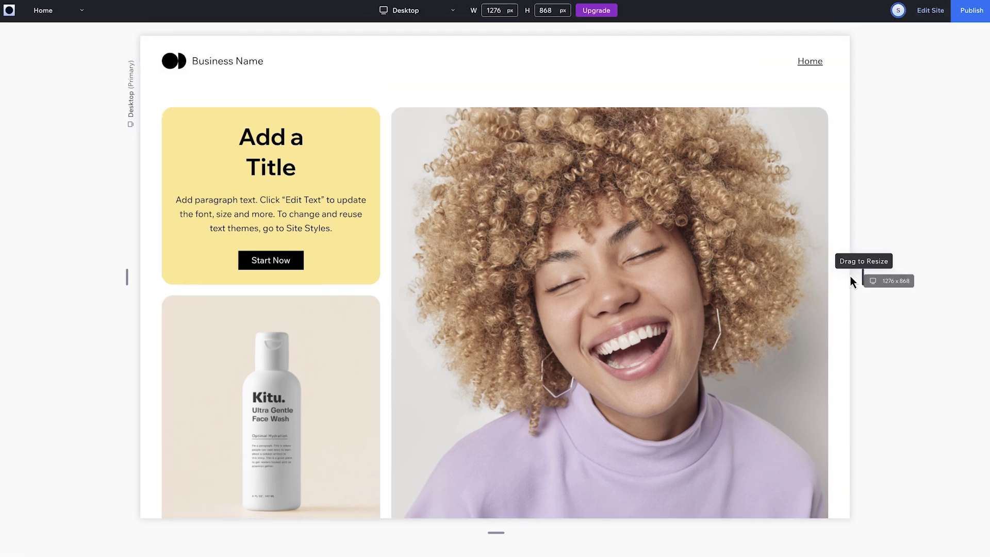